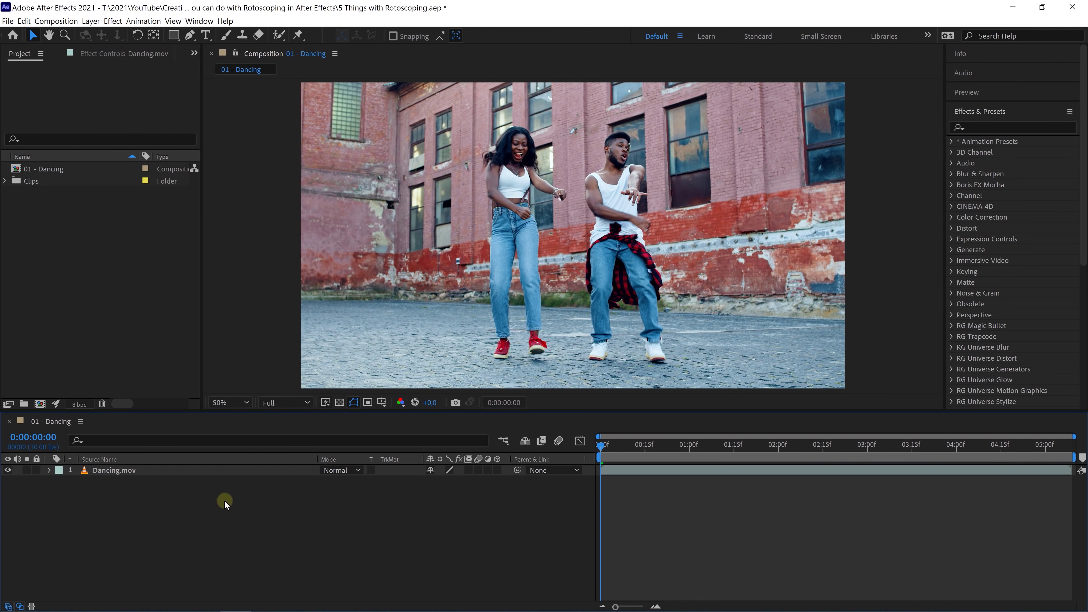
Open Dancing.mov in the layer view and paint a Roto Brush selection over the man
double_click(178, 470)
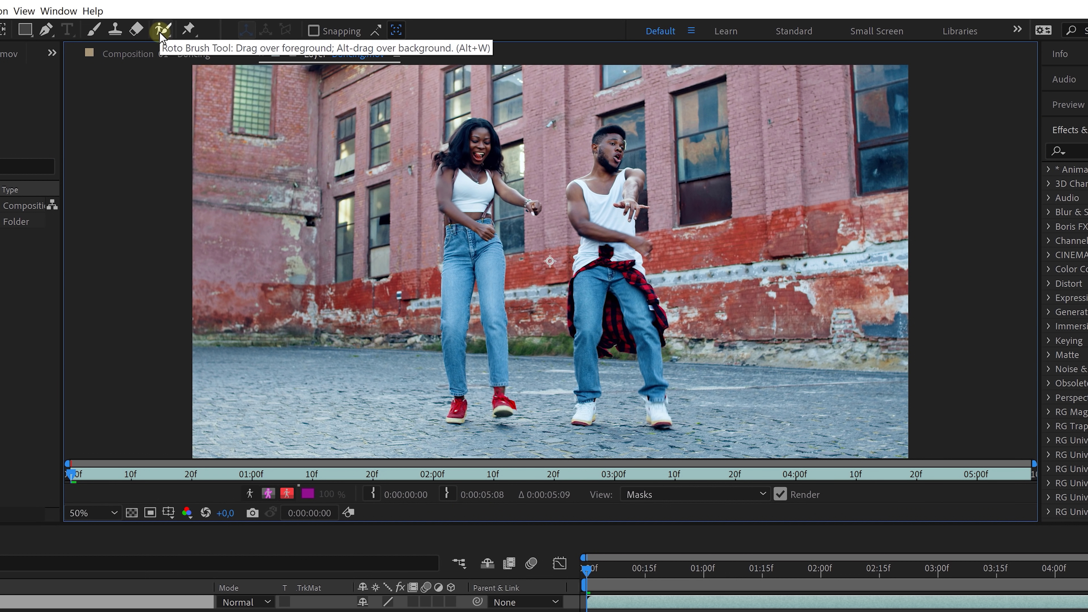
click(162, 30)
drag(583, 418, 586, 395)
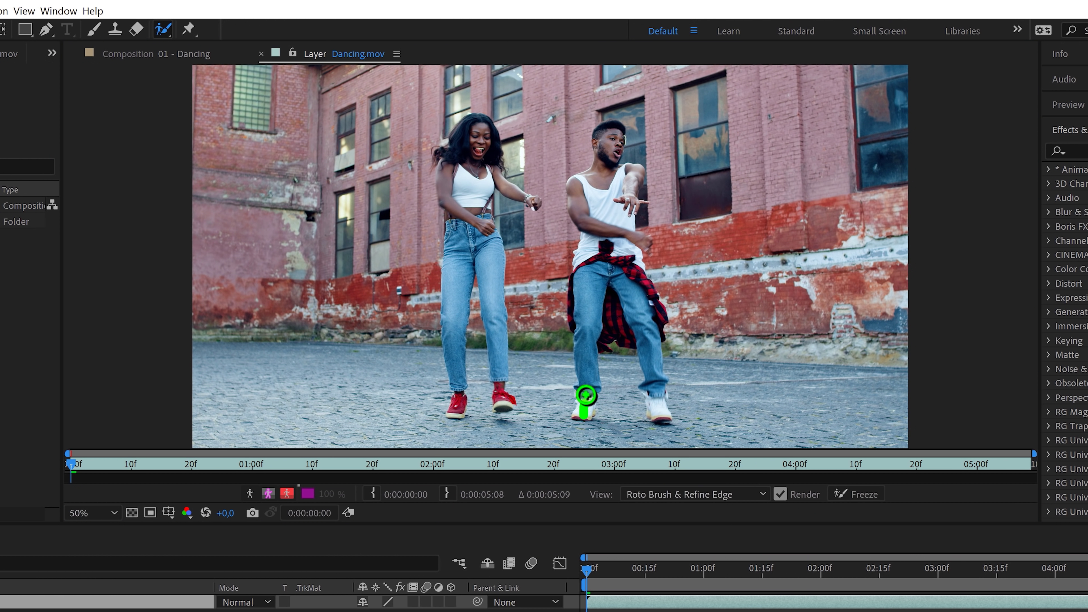
drag(657, 399, 659, 416)
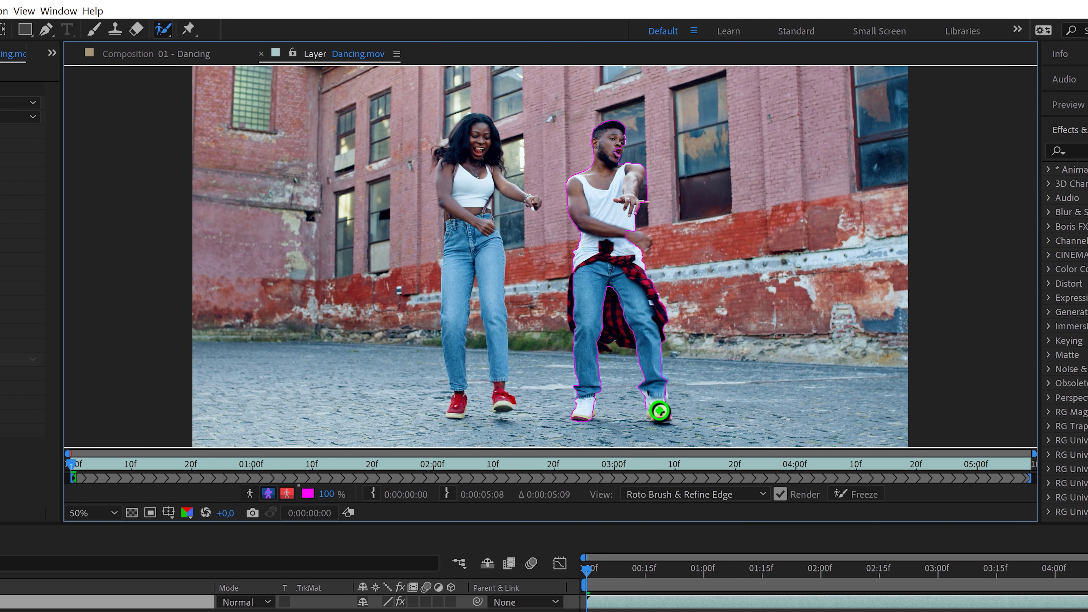
scroll(672, 271, up, 4)
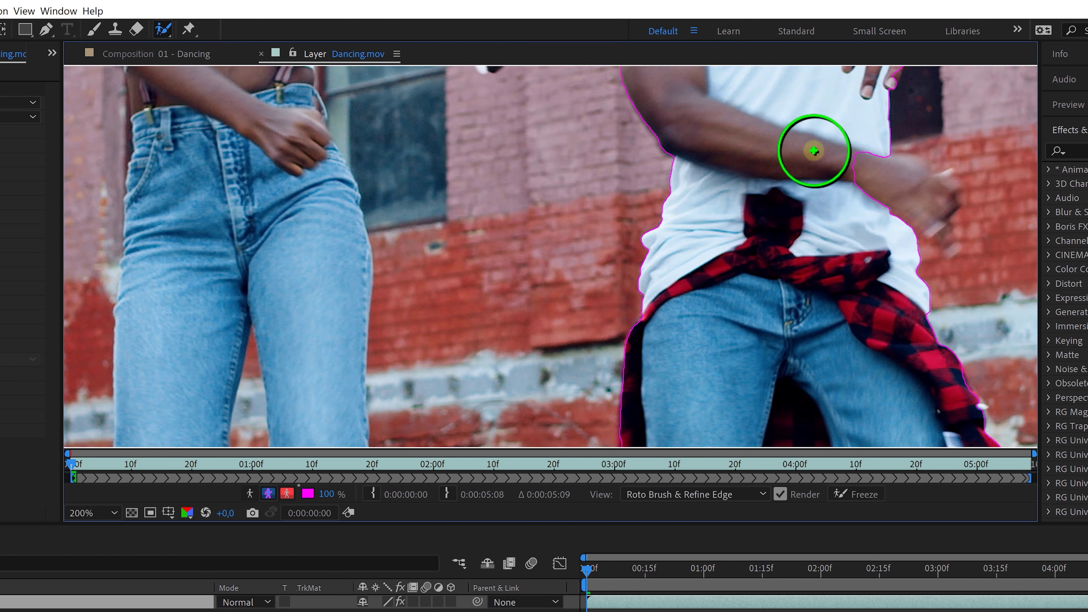
Subtract the background beside his arm and add his neck and jeans back into the selection
key(alt)
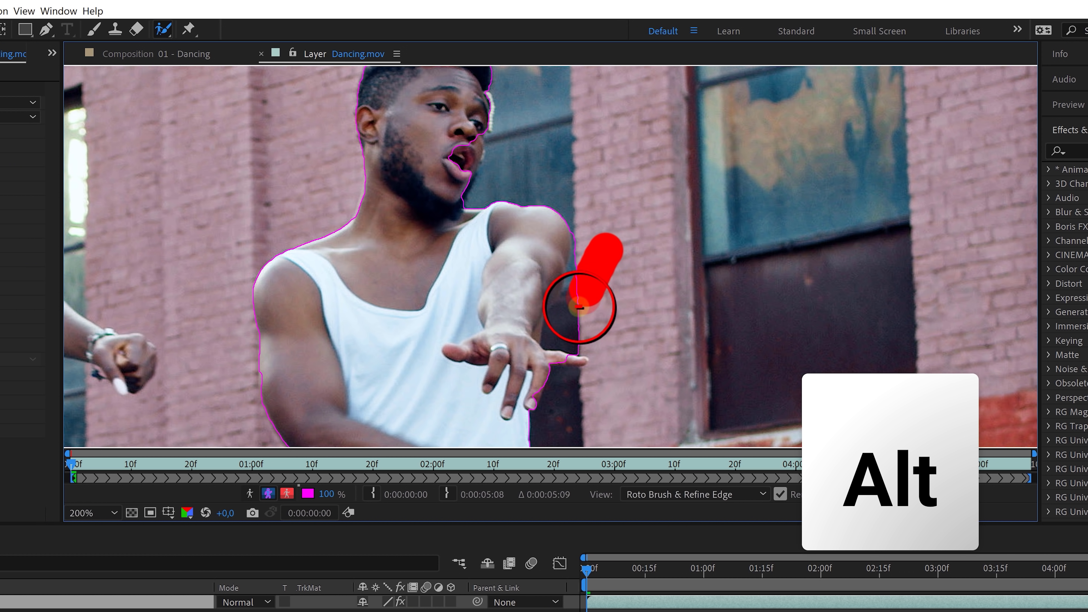
drag(625, 337, 625, 337)
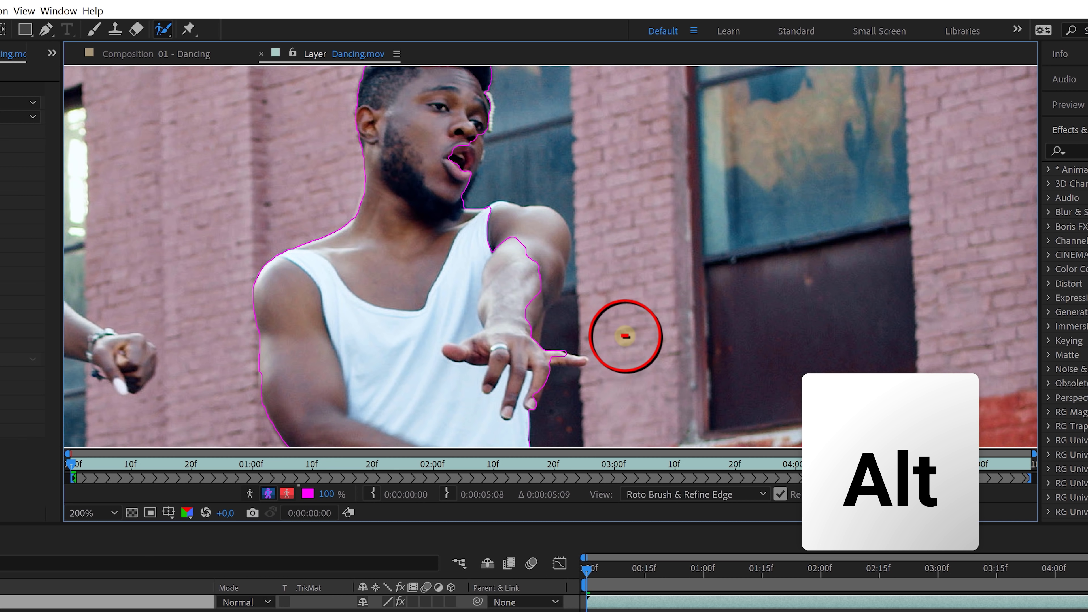
drag(543, 228, 543, 228)
drag(455, 120, 444, 171)
drag(613, 415, 612, 245)
drag(517, 387, 517, 131)
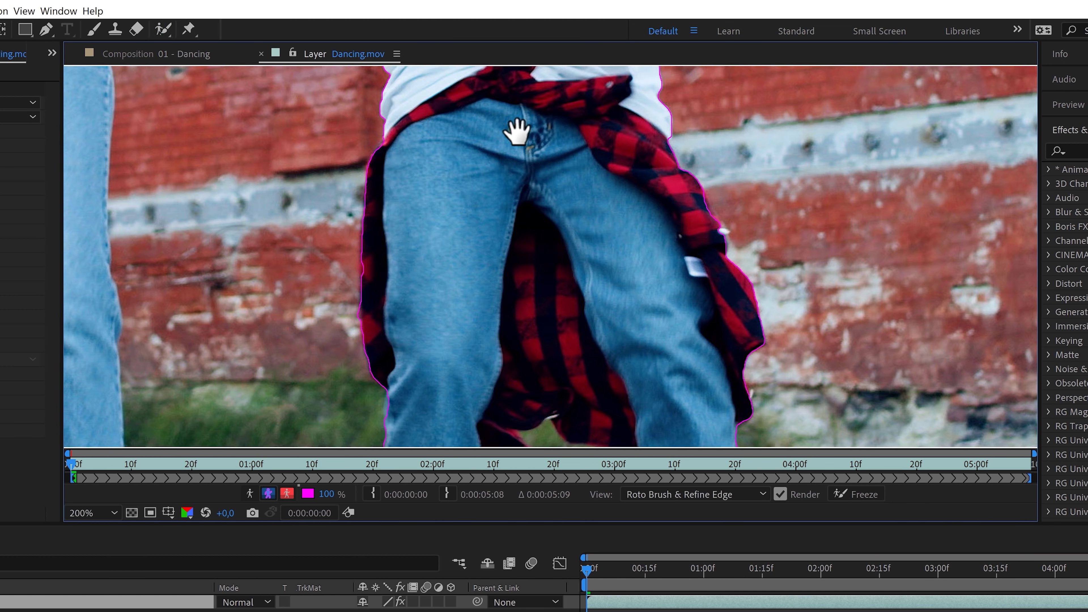
scroll(517, 130, down, 4)
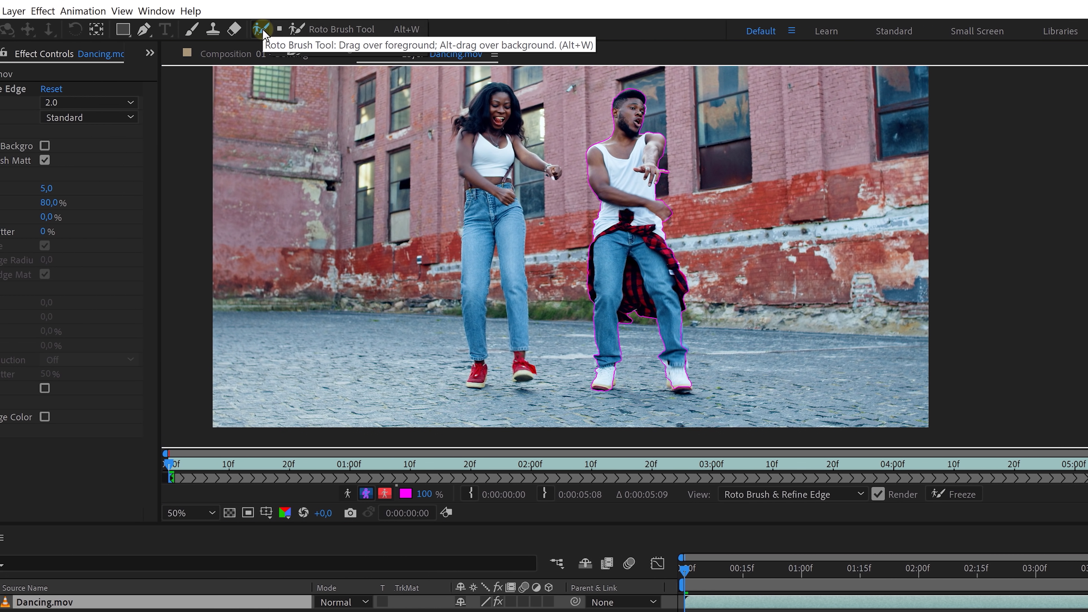
drag(262, 34, 342, 54)
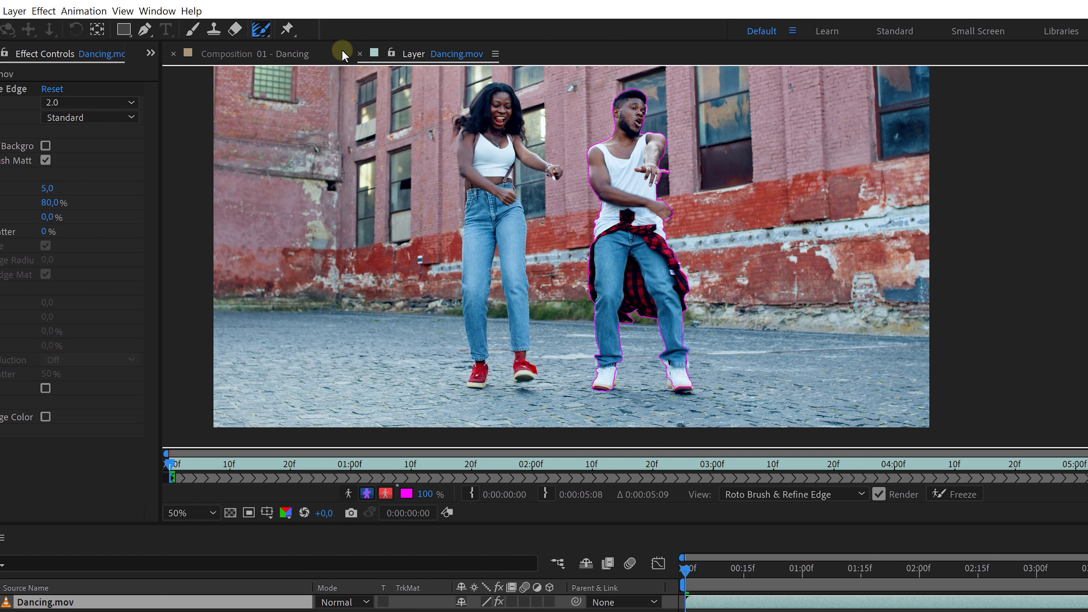
Refine the selection edge along the man's hair and set Roto Brush quality to Best
scroll(618, 72, up, 4)
drag(584, 244, 600, 193)
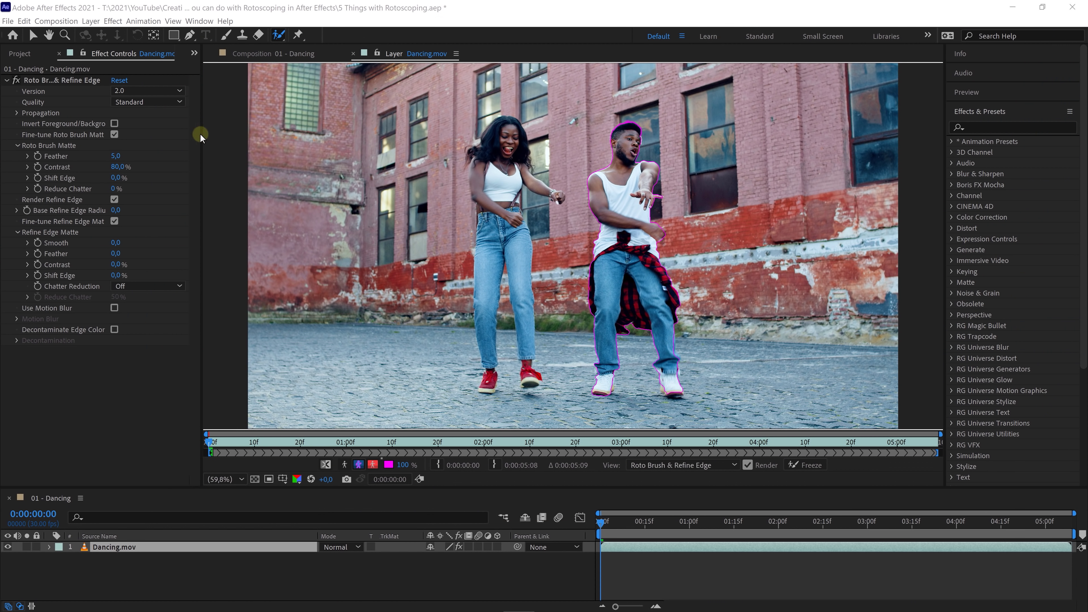
click(179, 102)
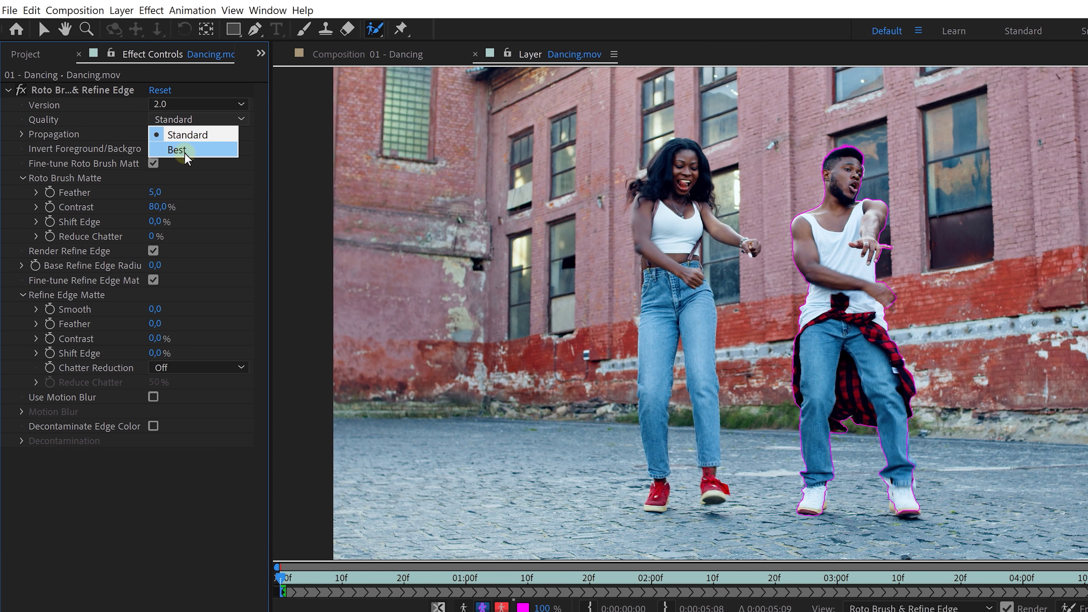
click(178, 153)
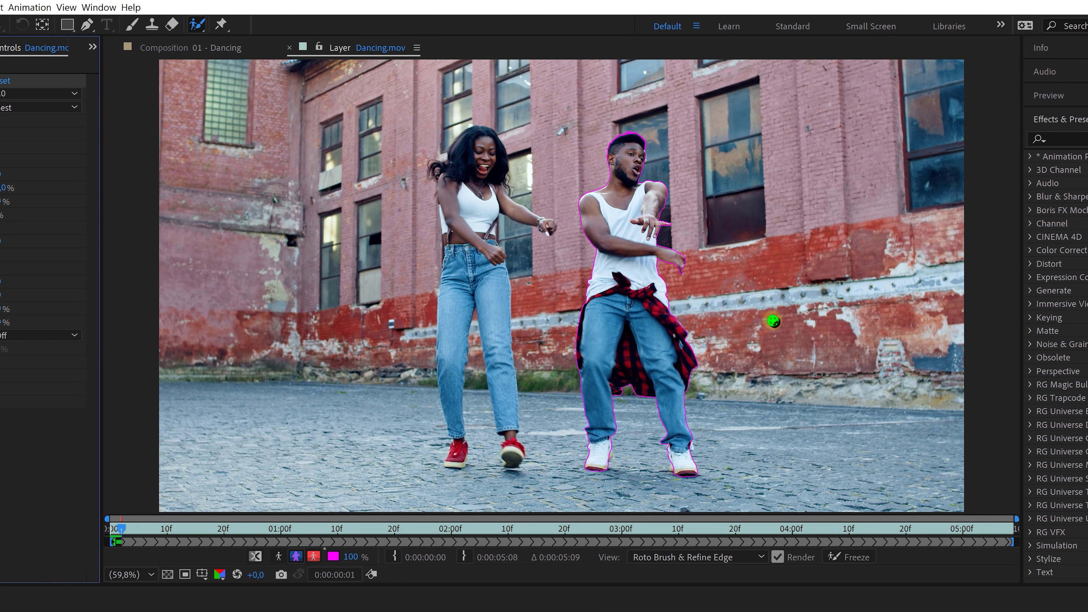
Step forward frame by frame to propagate the dancer's outline
key(Page_Down)
key(Page_Down)
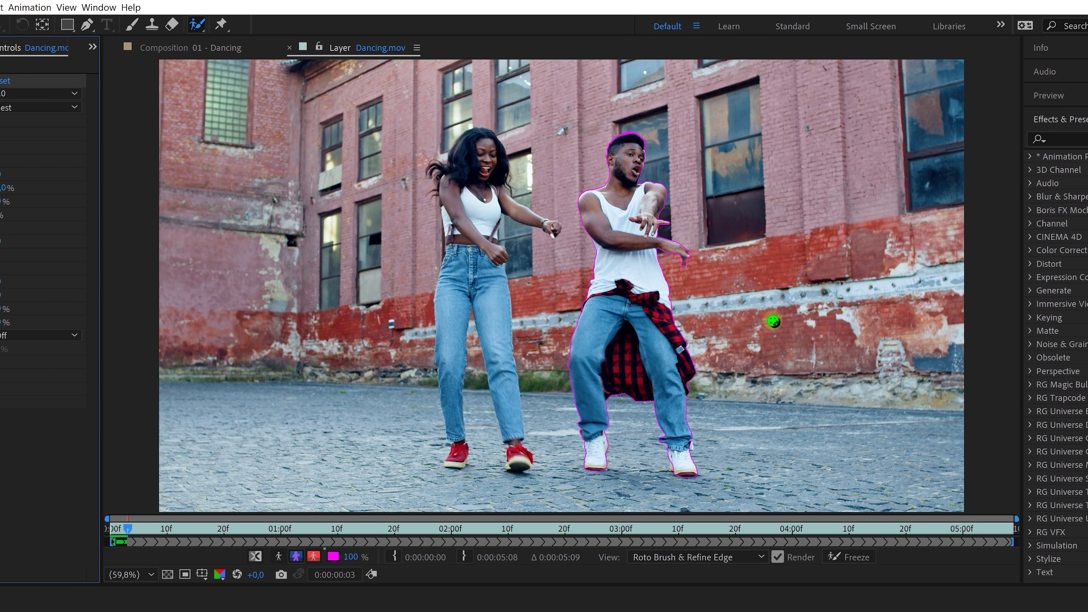
key(Page_Down)
key(Page_Down)
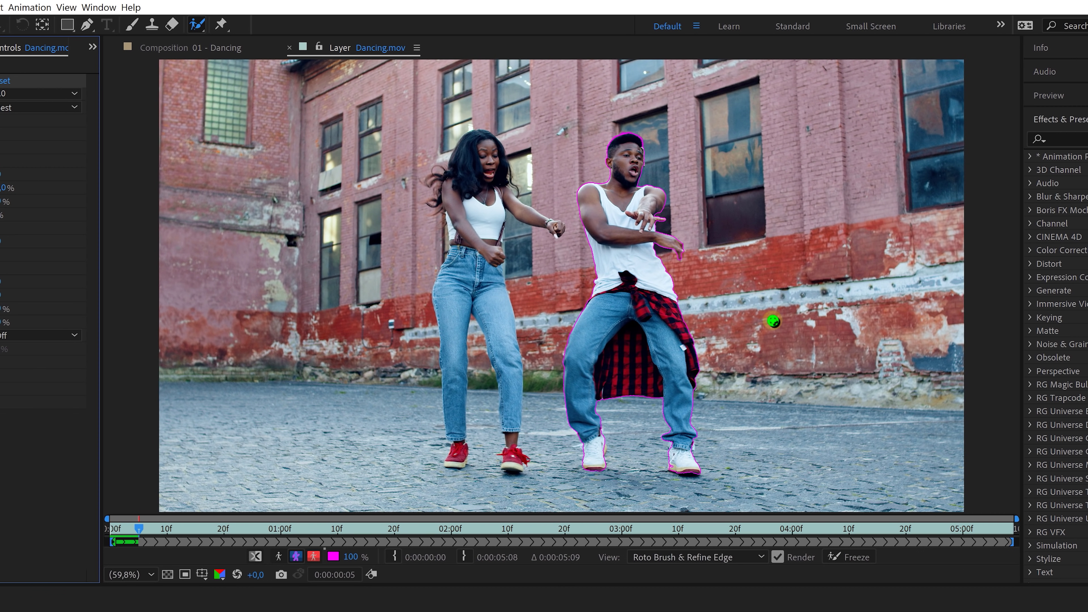
key(Page_Down)
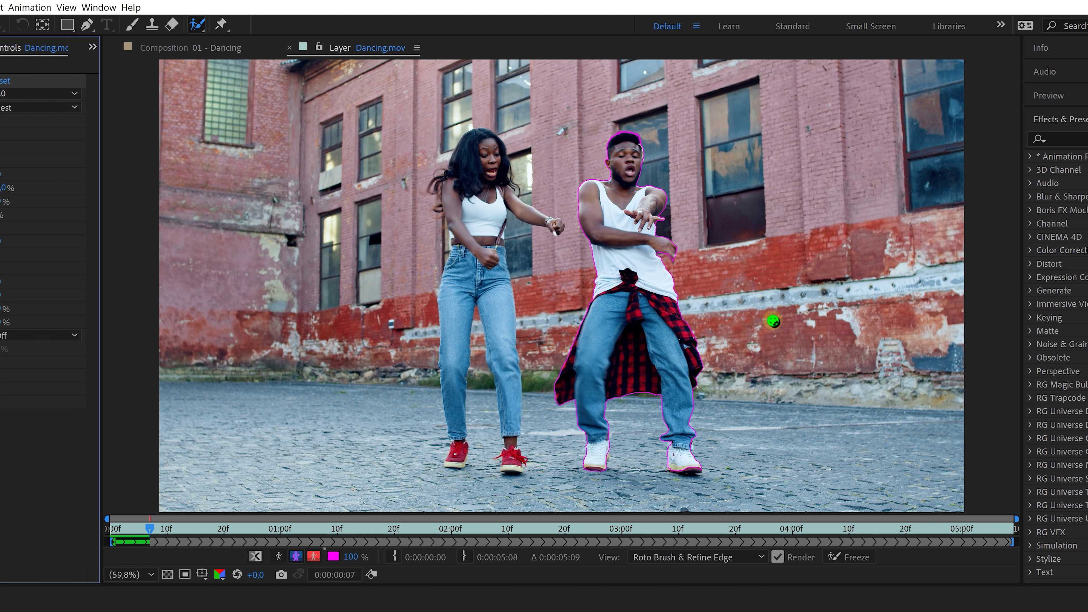
key(Page_Down)
key(Page_Down)
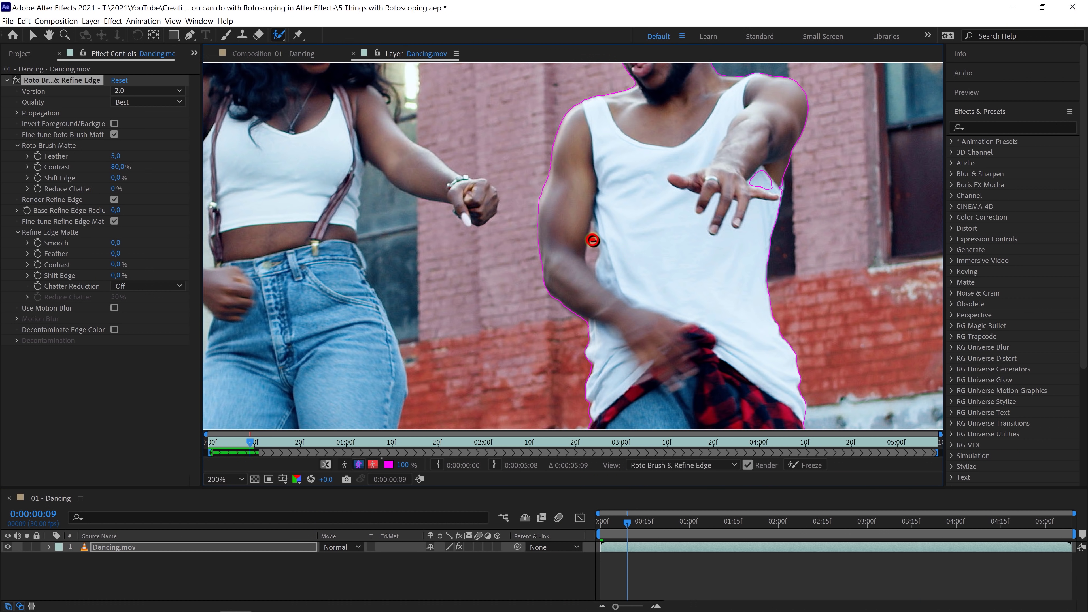
Remove the stray patch near the arm, propagate one more frame, and view the cut-out composition
drag(593, 240, 592, 258)
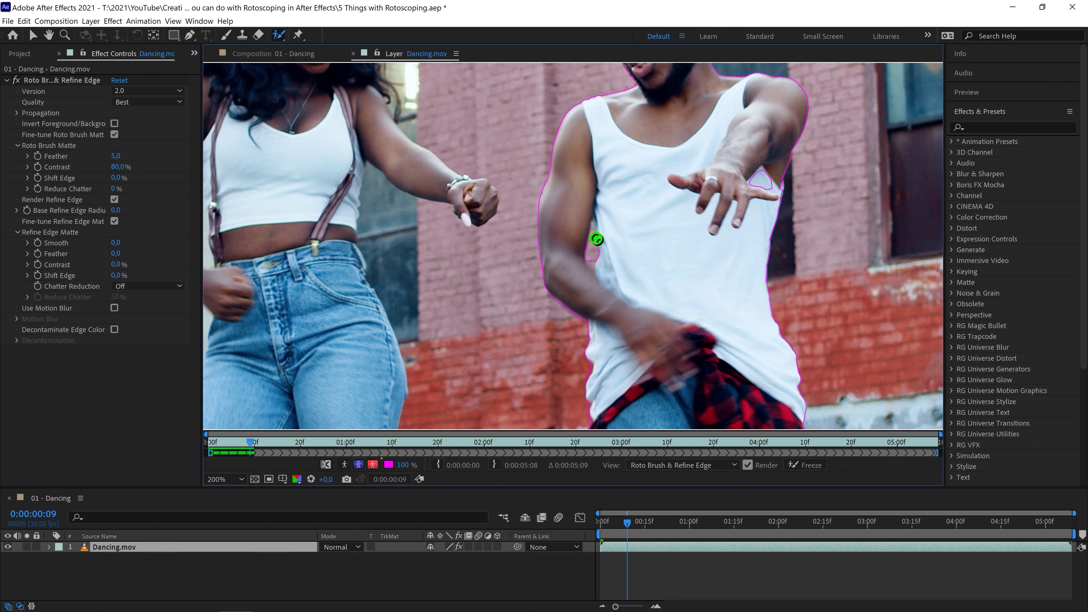
key(Page_Down)
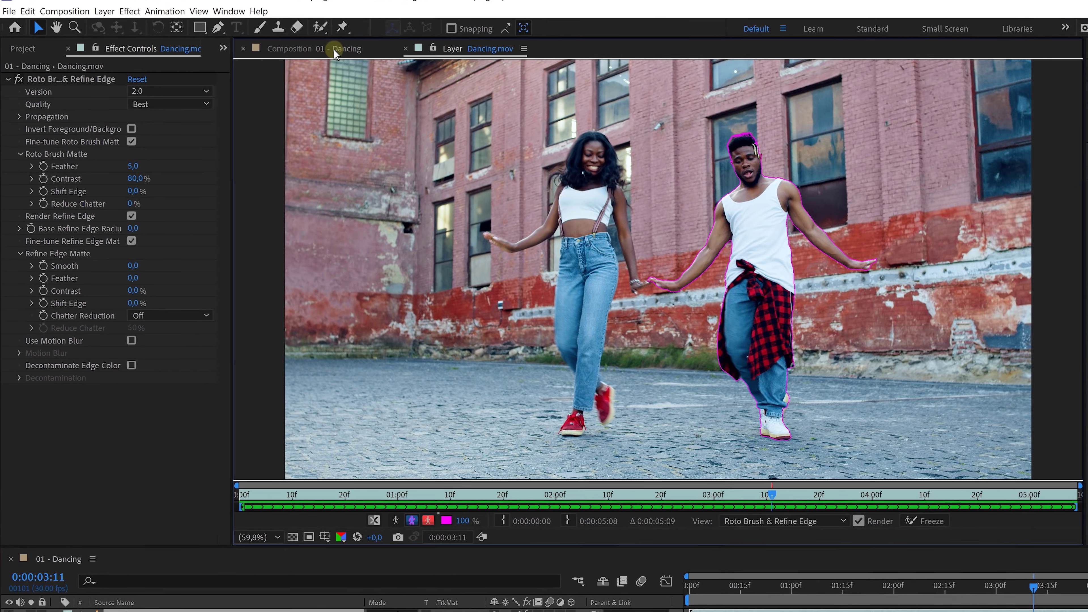
click(306, 52)
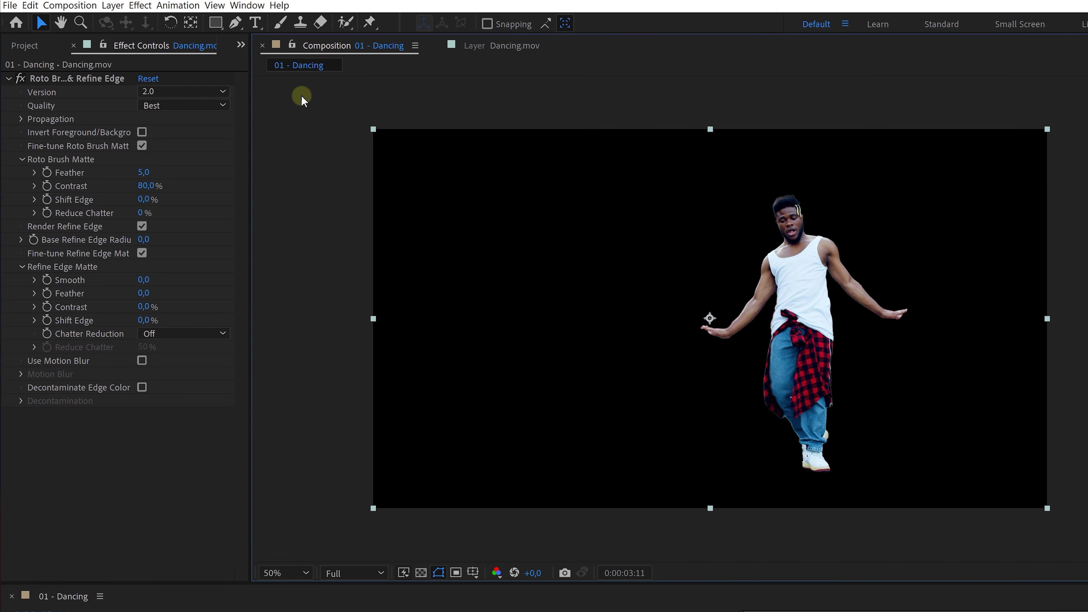
Set the matte feather to 9,1 and freeze the roto result for the whole clip
mouse_move(148, 173)
mouse_down()
mouse_move(175, 167)
mouse_move(107, 186)
mouse_up()
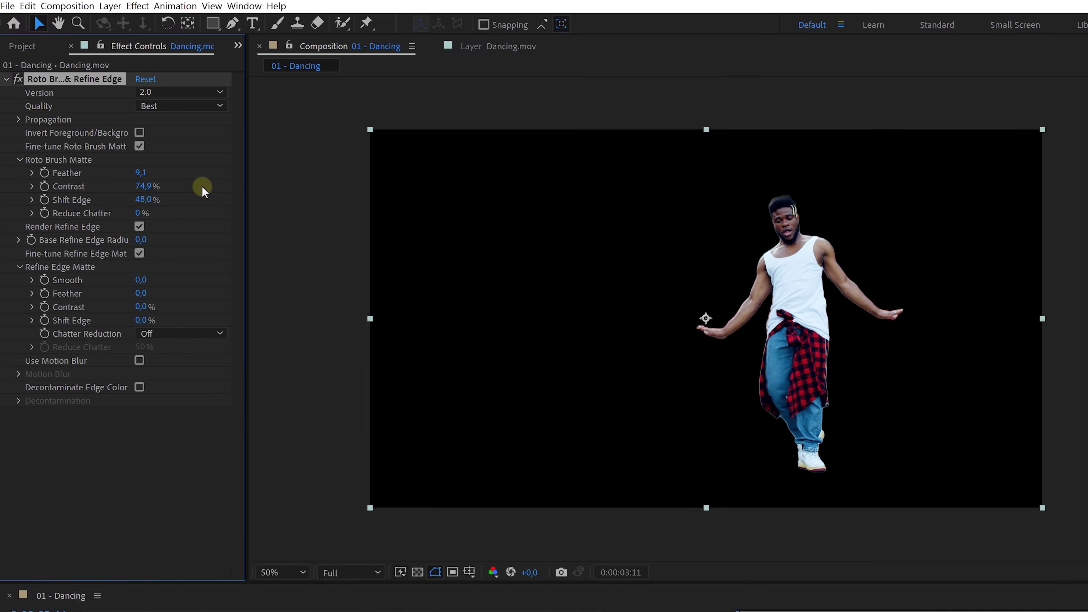
click(499, 44)
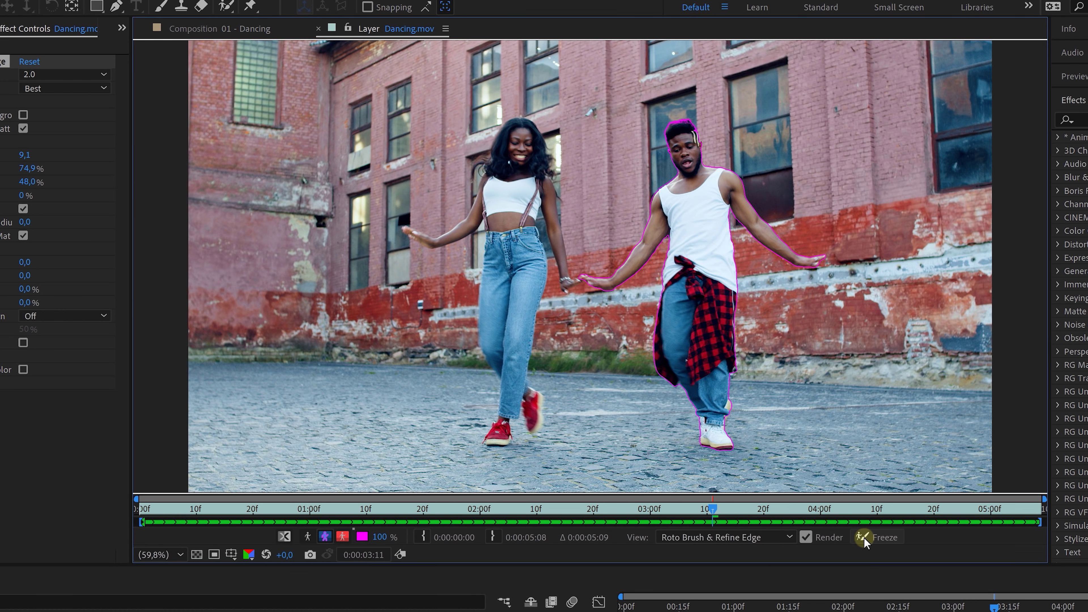
click(864, 539)
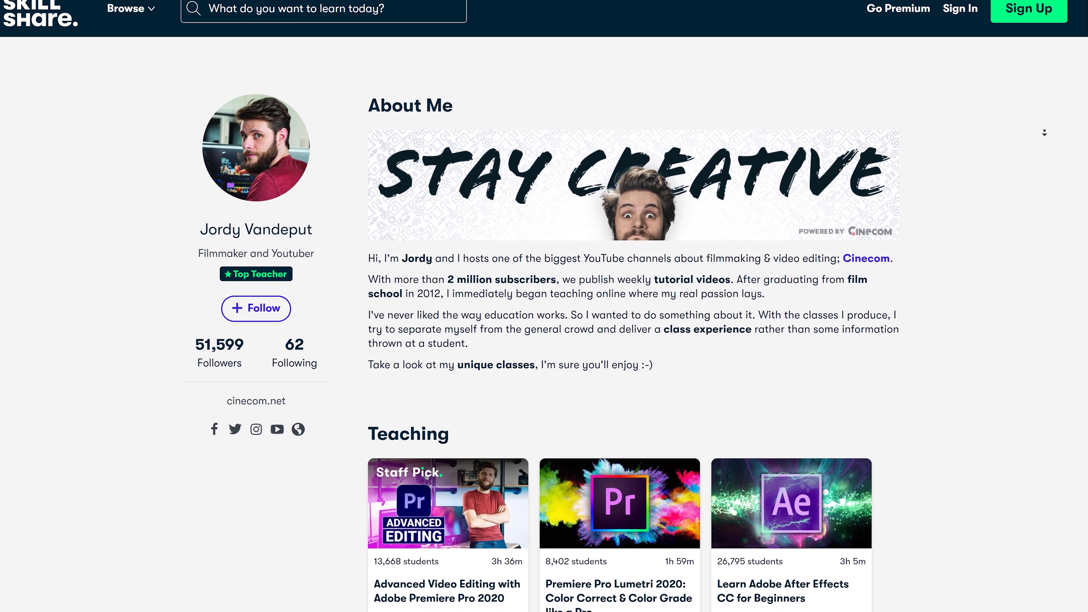
Scroll down the Skillshare teacher profile page
scroll(1042, 152, down, 5)
scroll(1043, 153, down, 5)
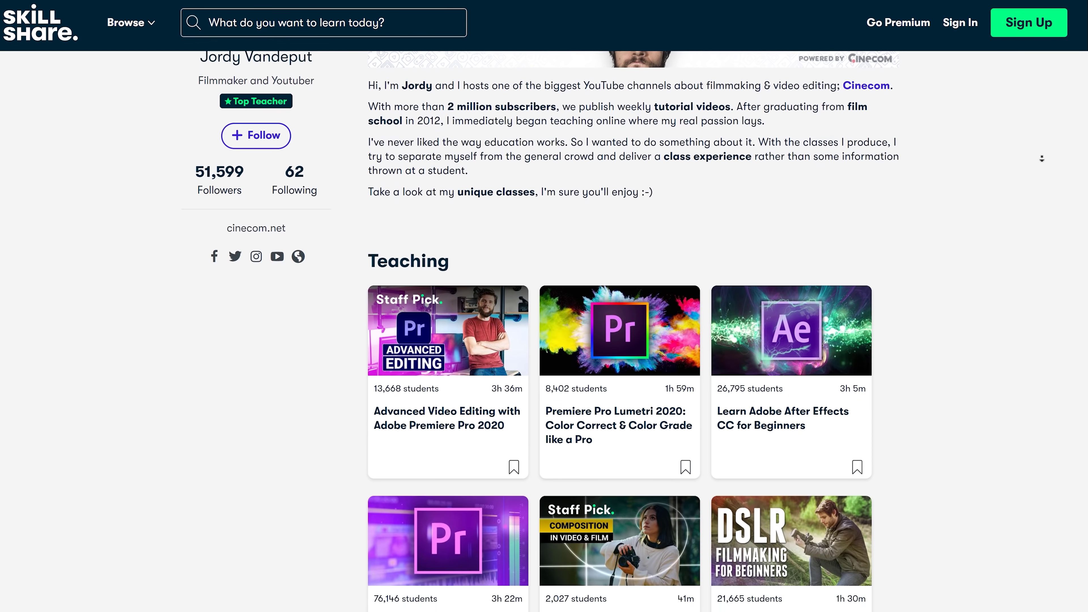
scroll(1042, 145, down, 2)
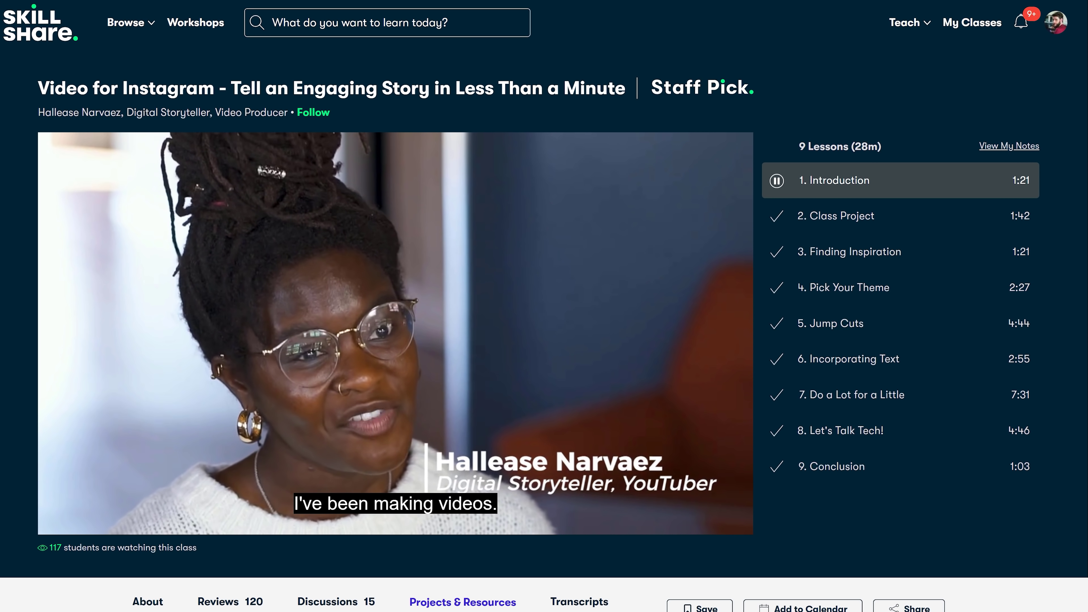
Switch to the Jump Cuts and Finding Inspiration lessons, then open the Film & Video category
click(830, 323)
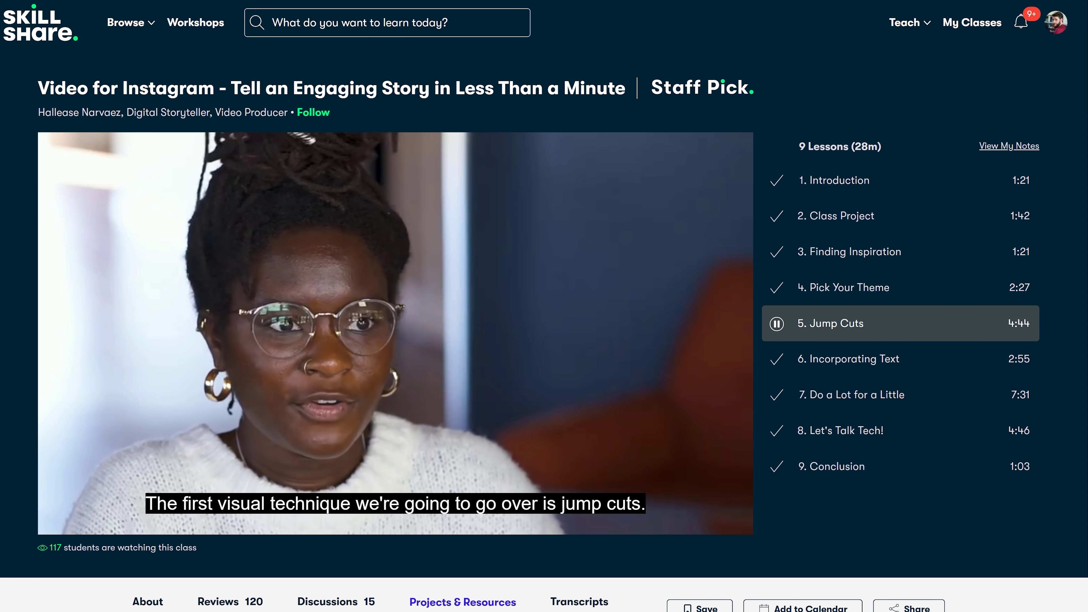
click(849, 252)
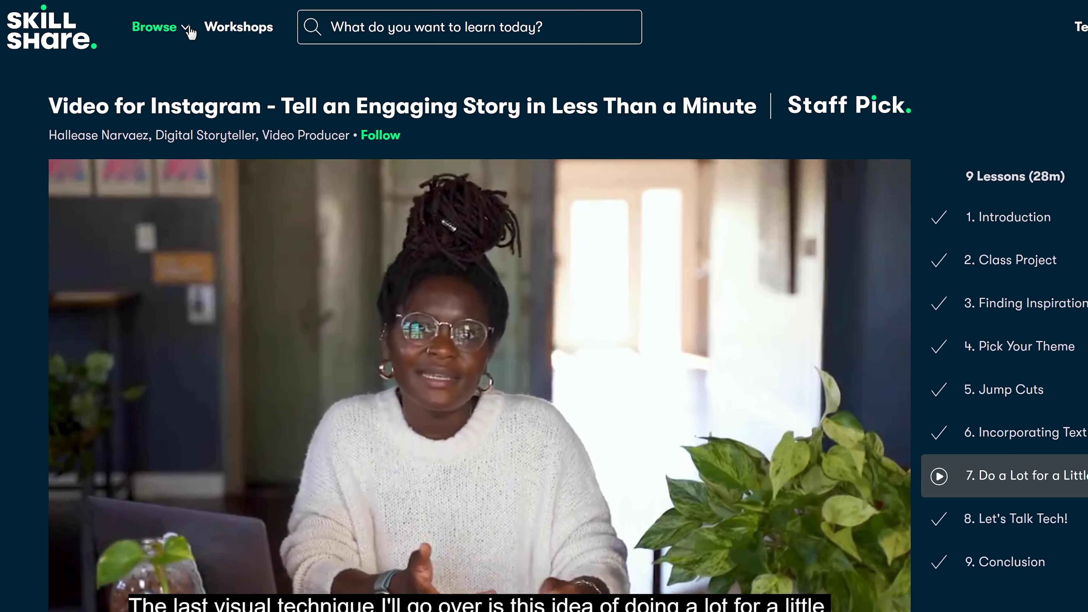
click(146, 22)
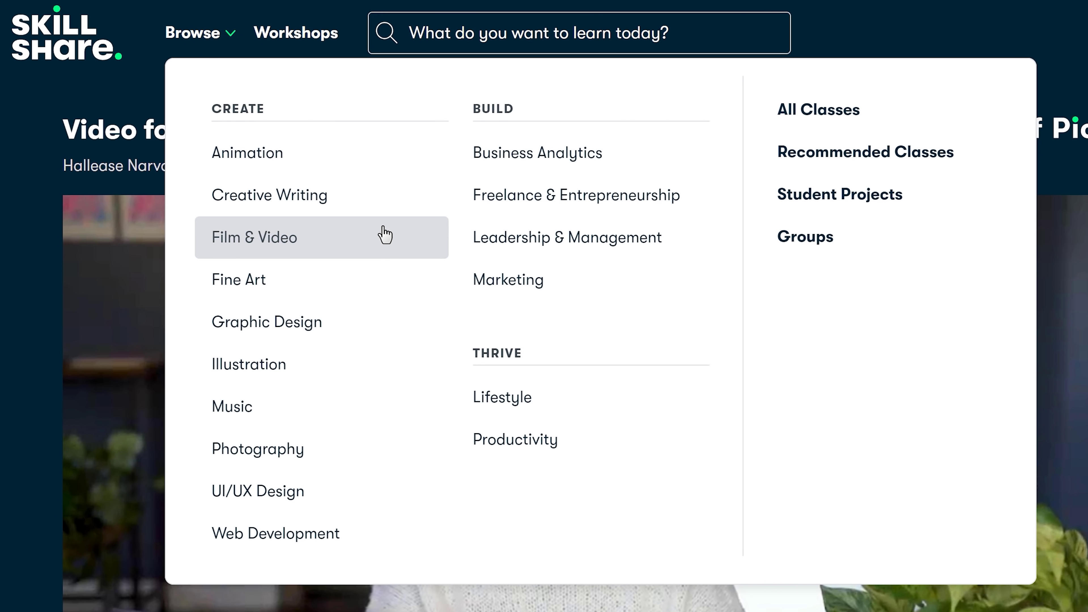
click(385, 237)
middle_click(1062, 171)
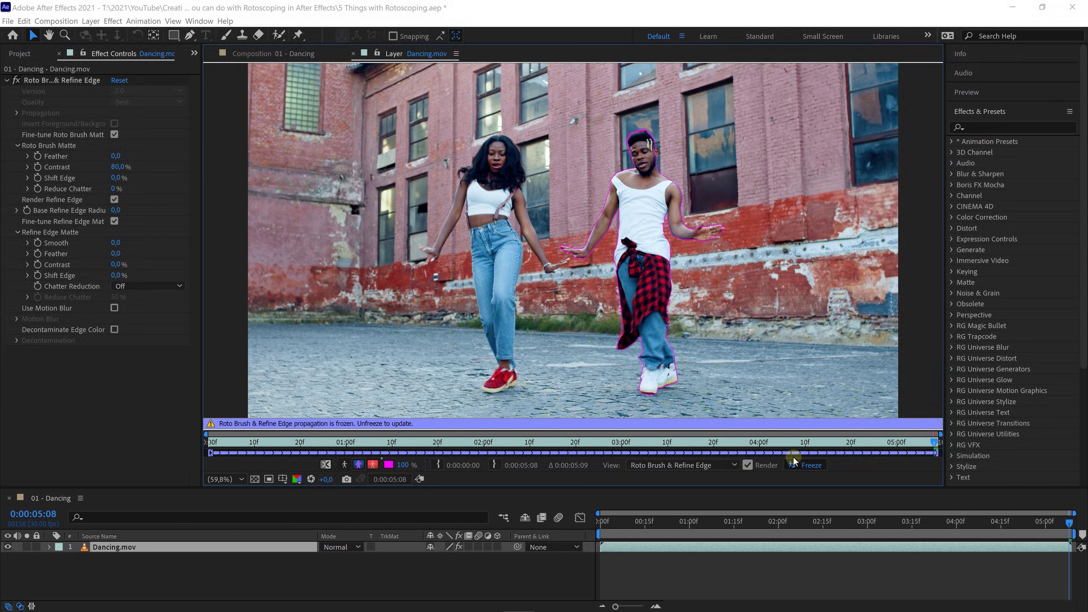
Switch the viewer to the Composition 01 - Dancing tab
click(297, 55)
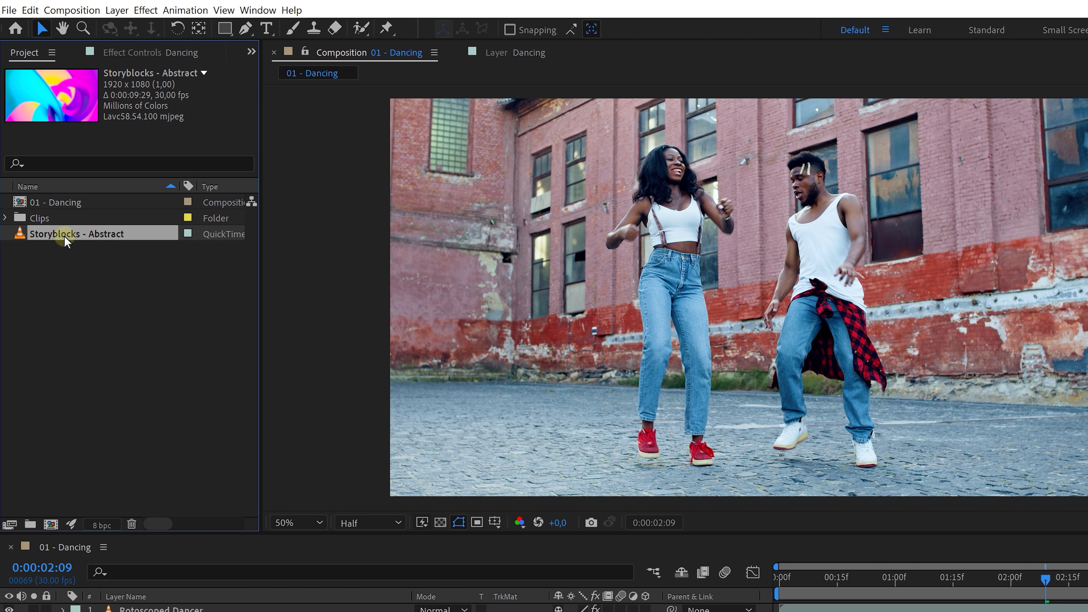
Add Storyblocks - Abstract to the comp and solo-check the Rotoscoped Dancer and Dancing layers
drag(69, 245, 173, 451)
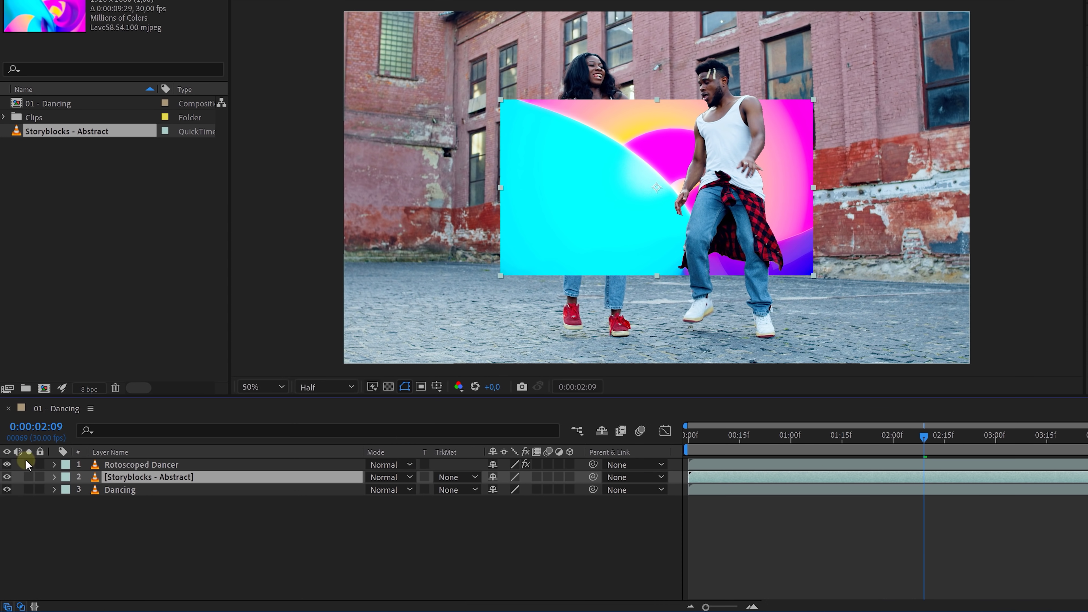
click(26, 464)
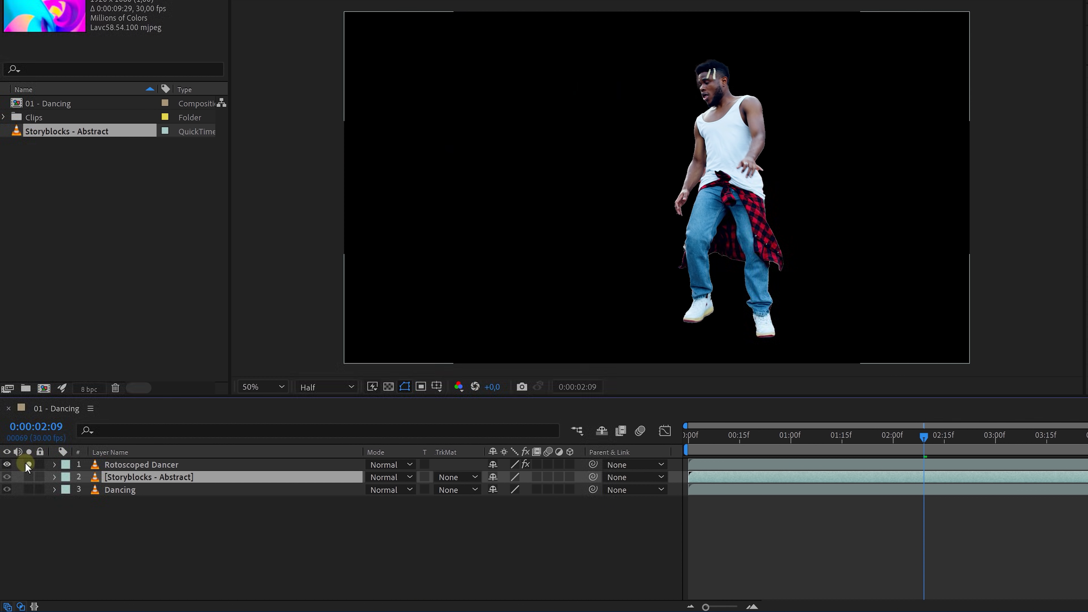
click(27, 464)
click(28, 489)
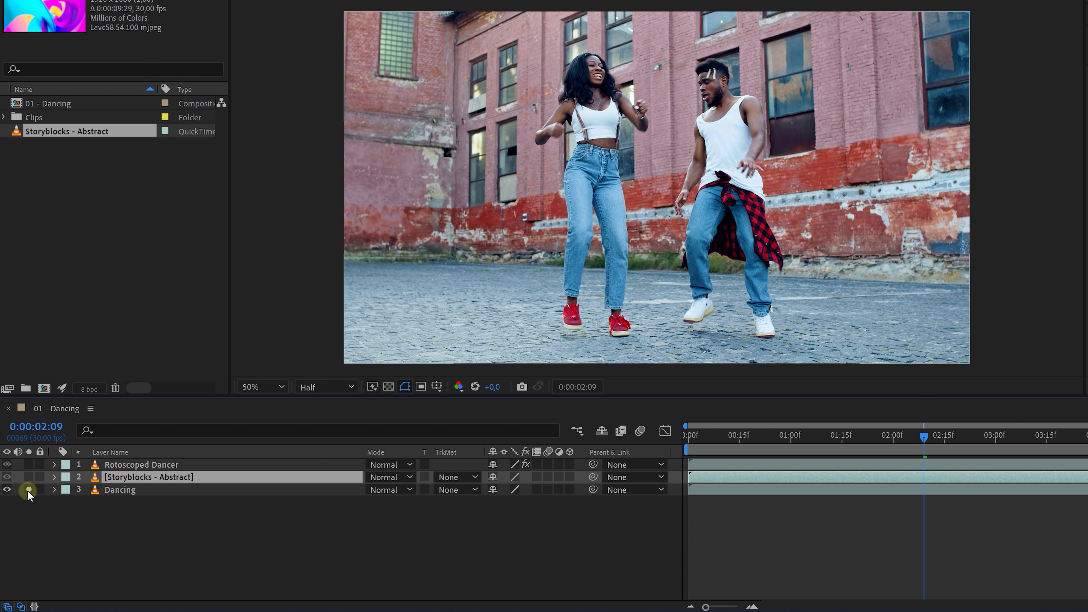
click(29, 490)
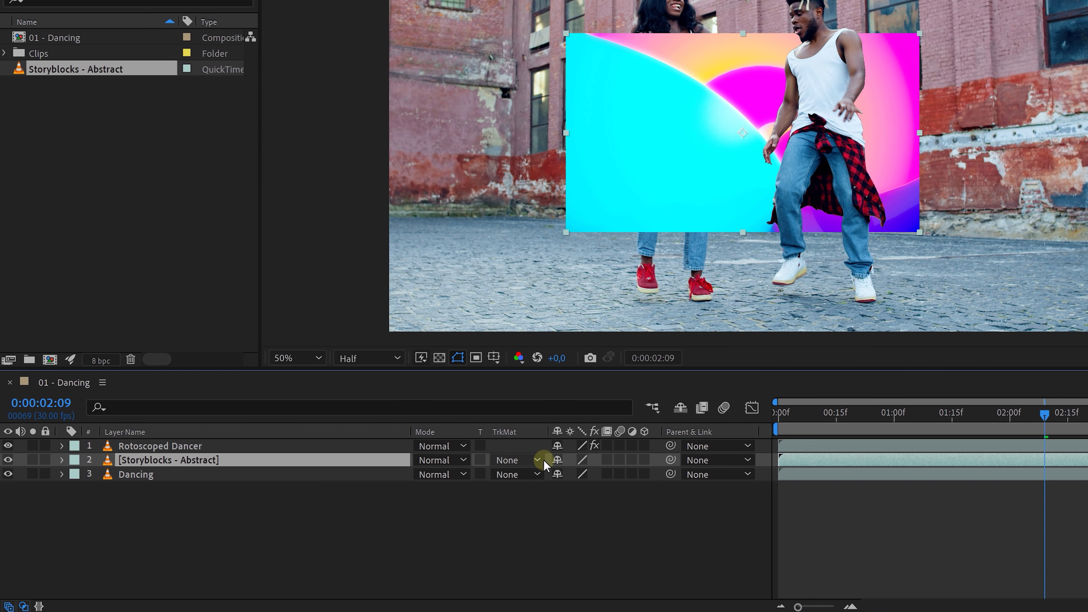
Enable the Modes column in the timeline's column options
right_click(525, 429)
mouse_move(593, 467)
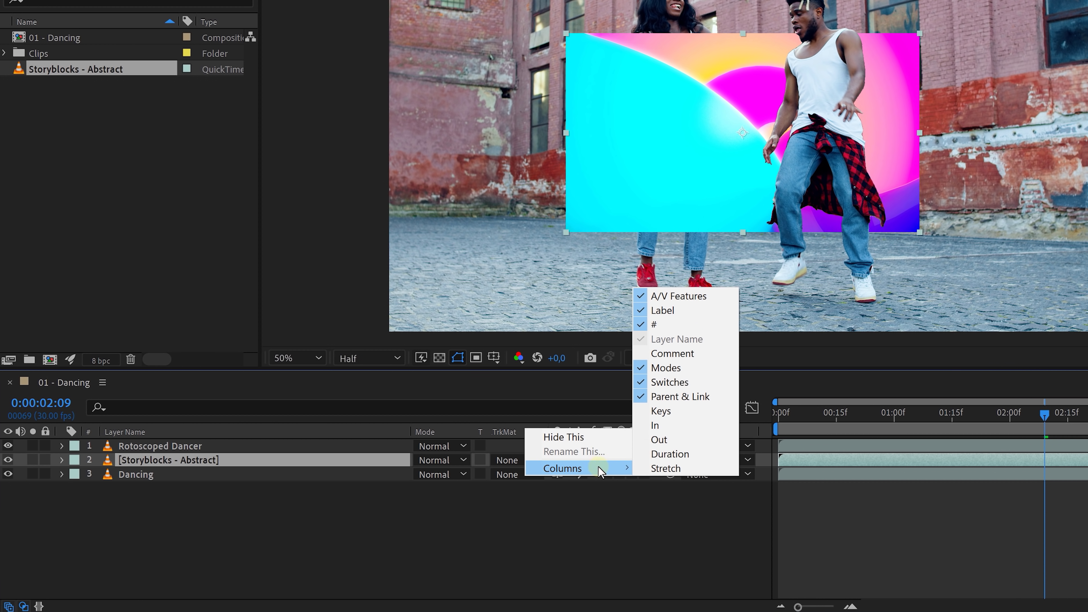
click(695, 368)
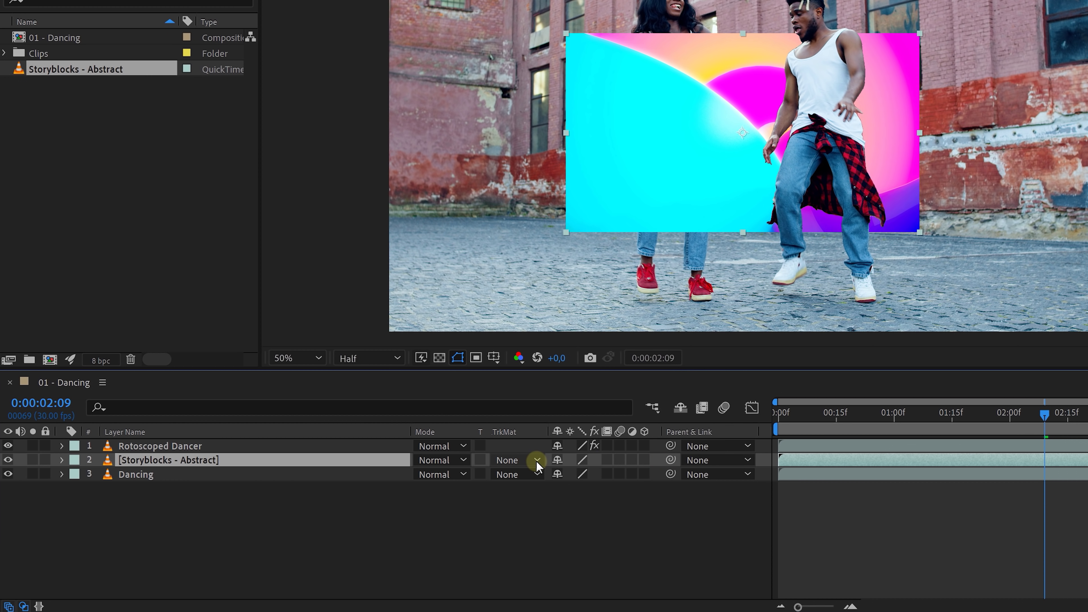
click(536, 460)
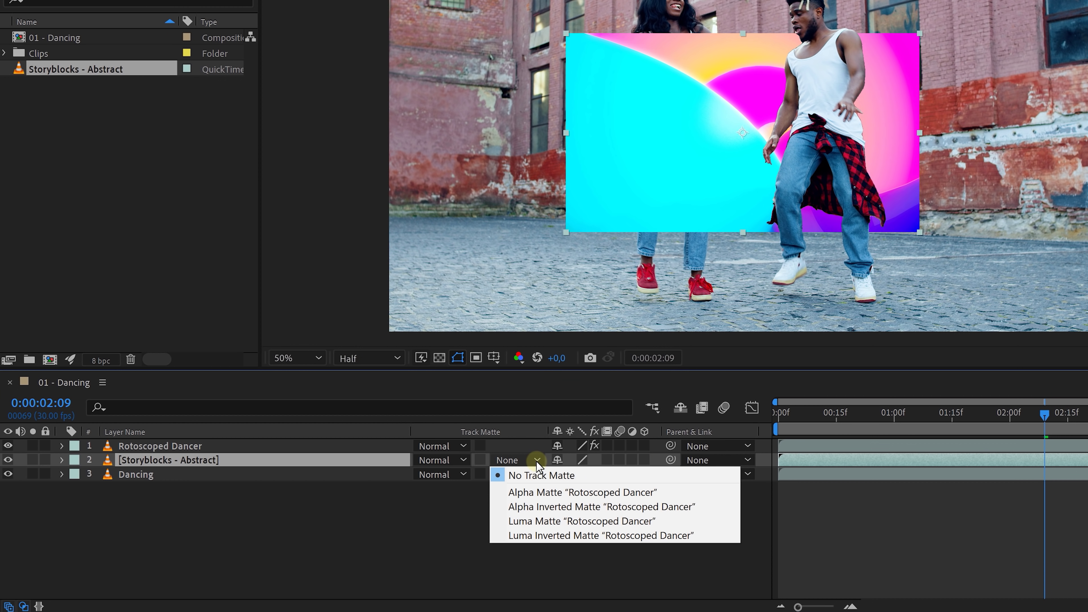
Set the abstract layer's track matte to Alpha Matte "Rotoscoped Dancer", then shift and enlarge it
click(682, 492)
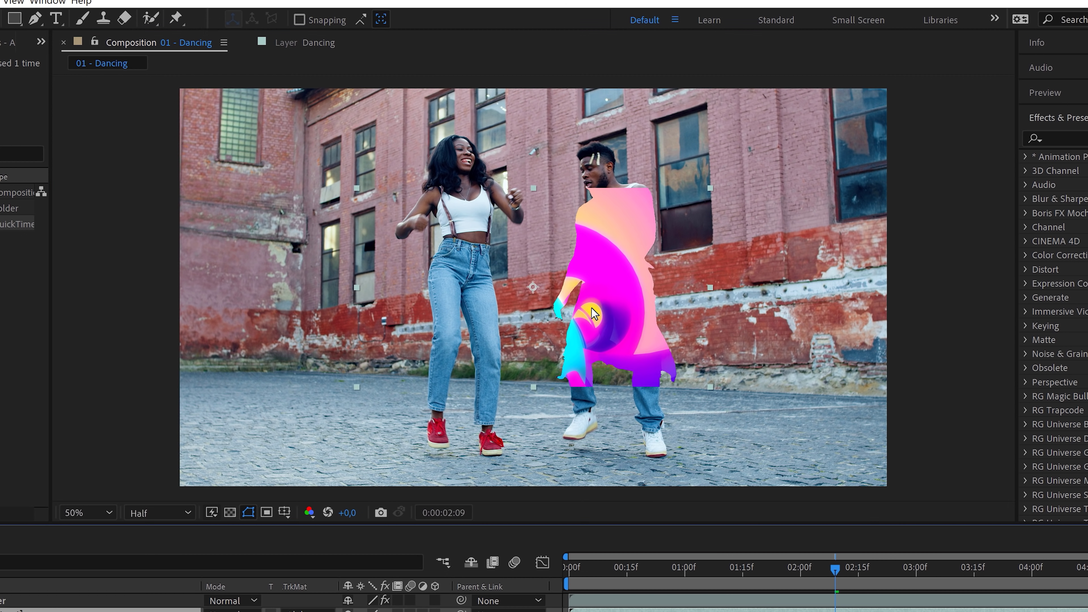
drag(591, 313, 636, 321)
drag(757, 199, 802, 133)
drag(833, 579, 773, 573)
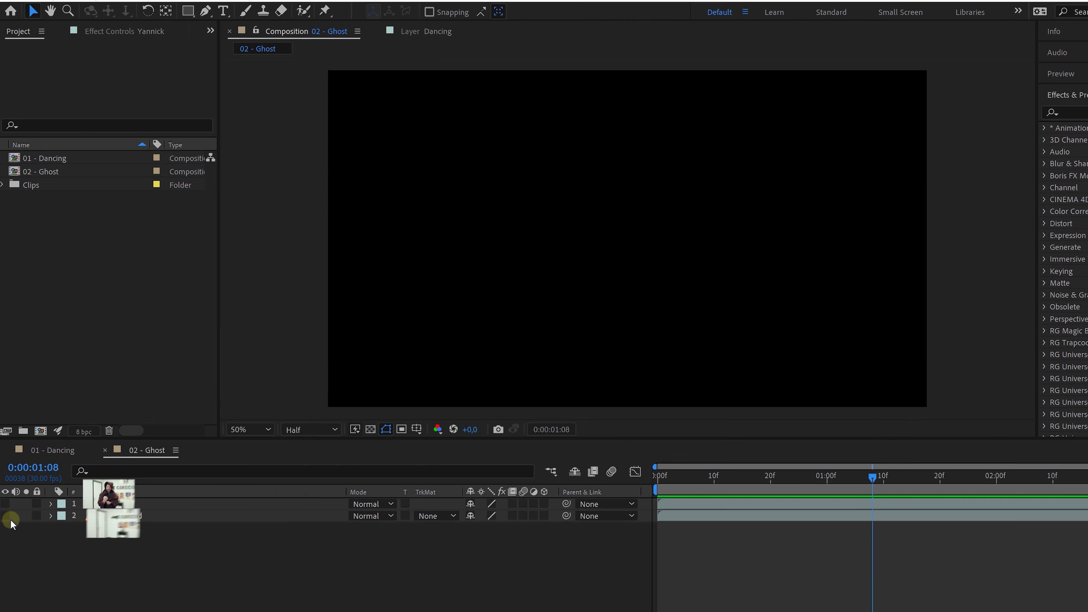
Show the Background and Yannick layers, set Yannick's opacity to 70%, and shift it left
click(6, 516)
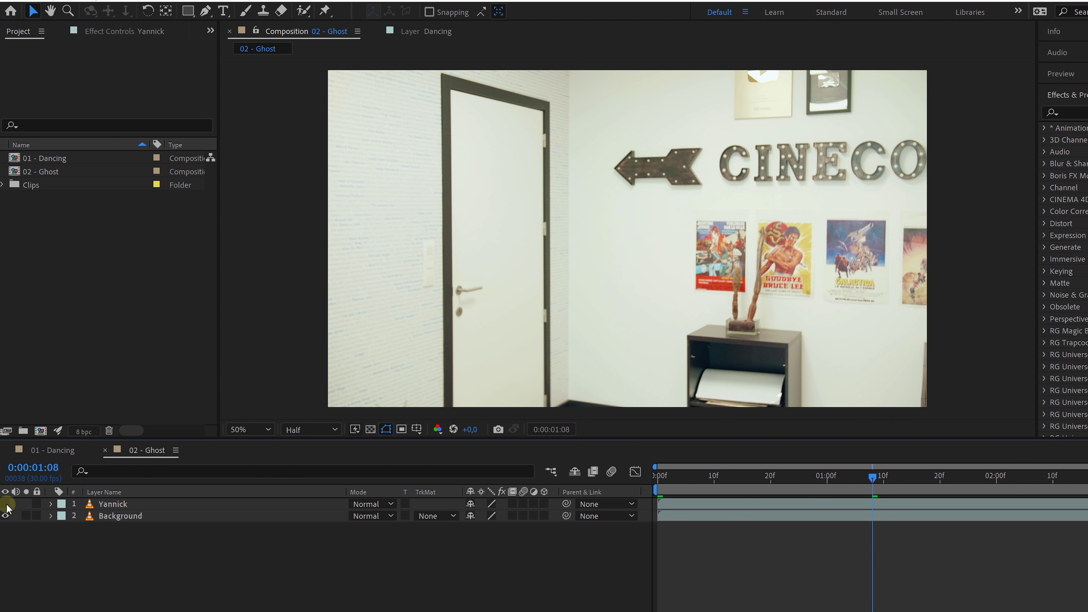
click(5, 504)
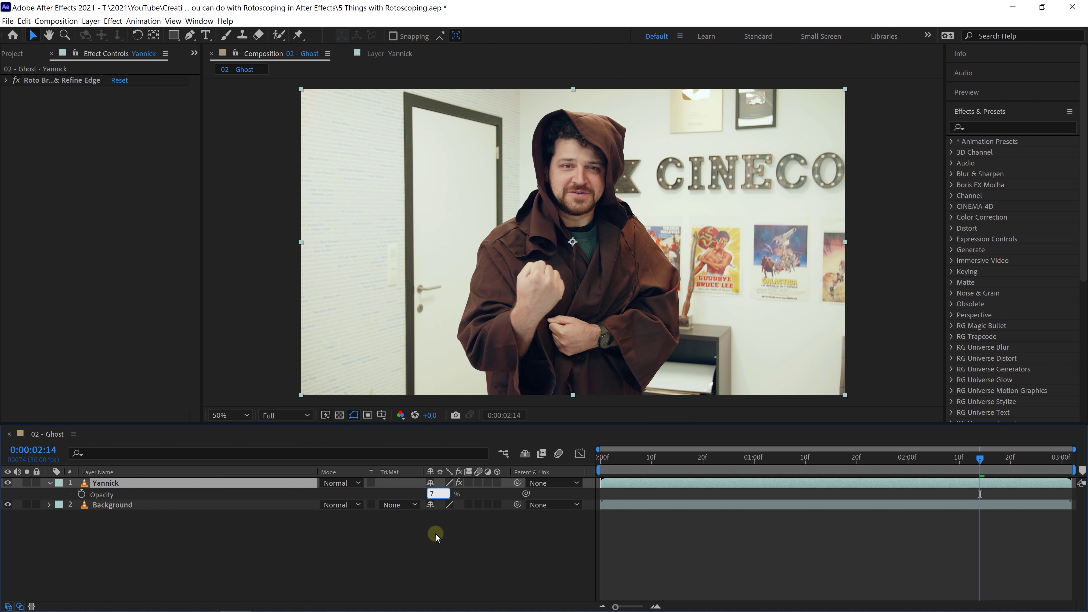
text(0)
key(Return)
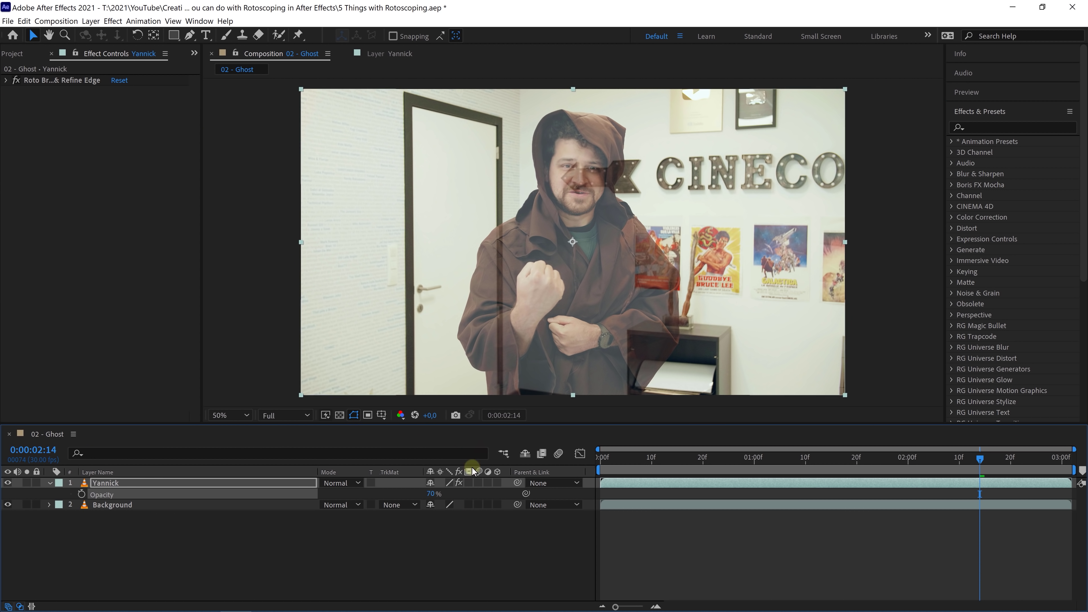
drag(523, 353, 636, 343)
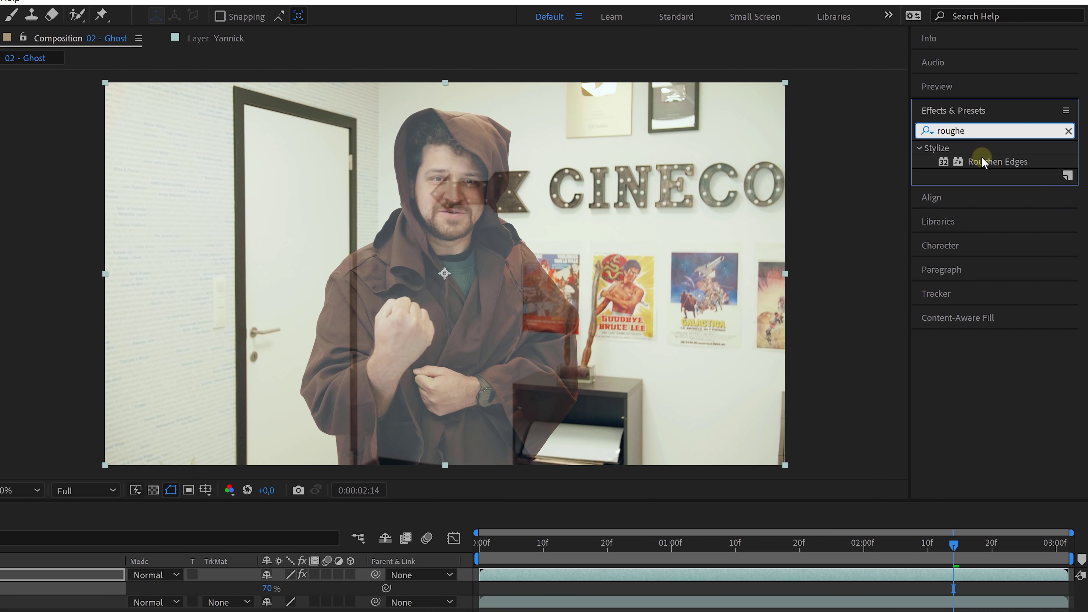
Apply Roughen Edges to Yannick with Roughen Color, a blue edge and keyframed Evolution, then preview
drag(982, 156, 478, 210)
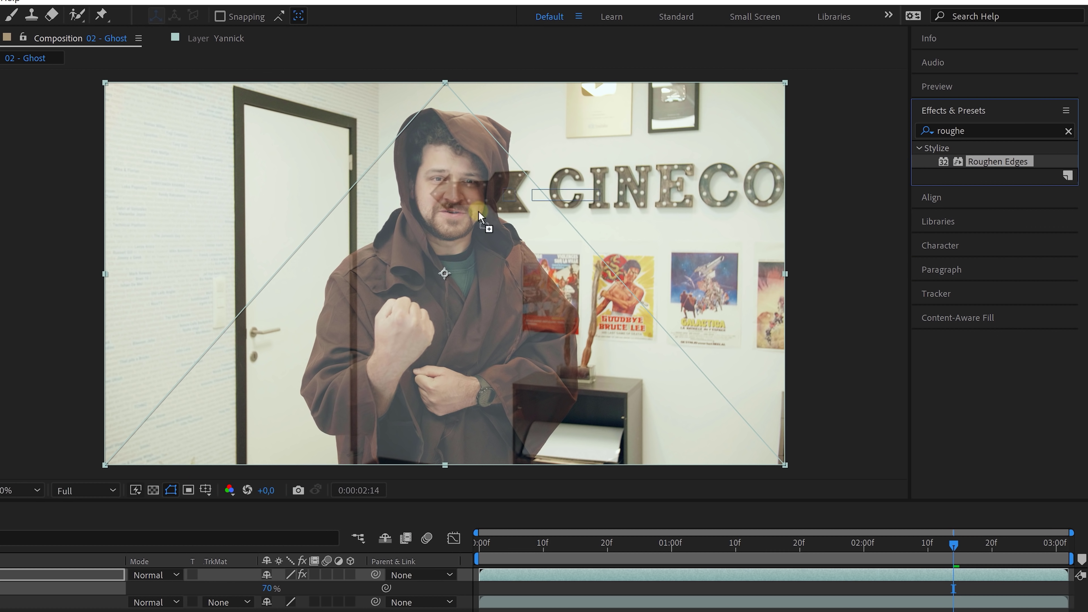
drag(398, 251, 398, 250)
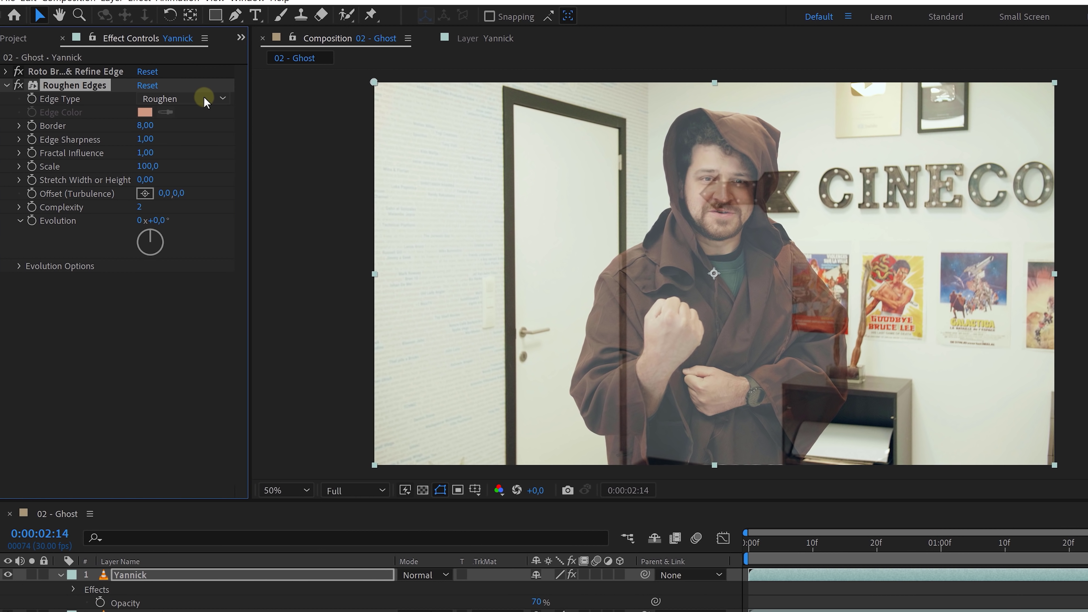
click(207, 100)
click(221, 127)
click(154, 114)
drag(496, 360, 499, 262)
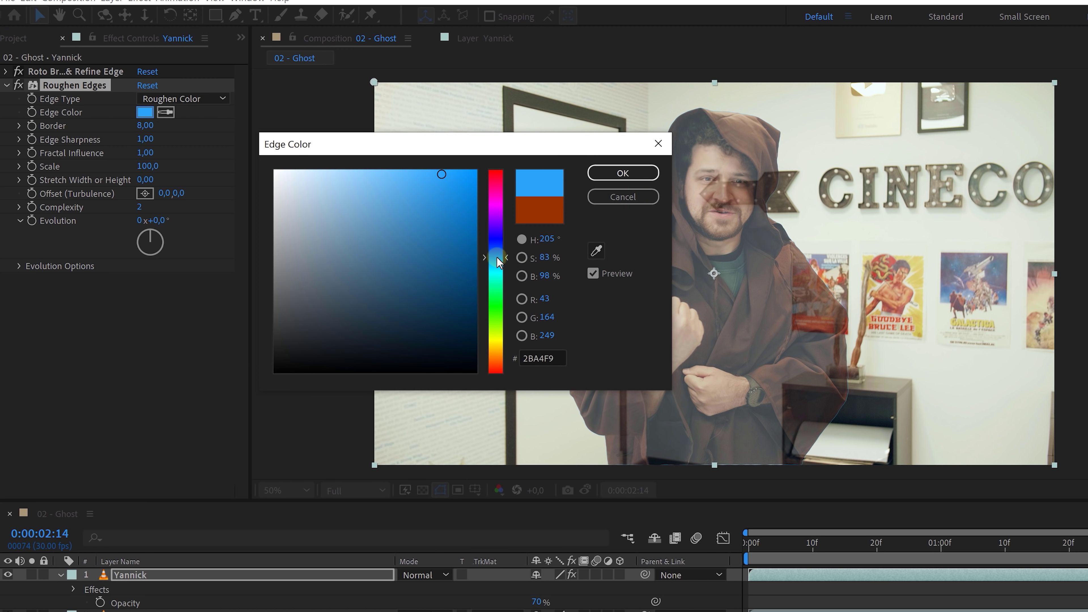
click(623, 173)
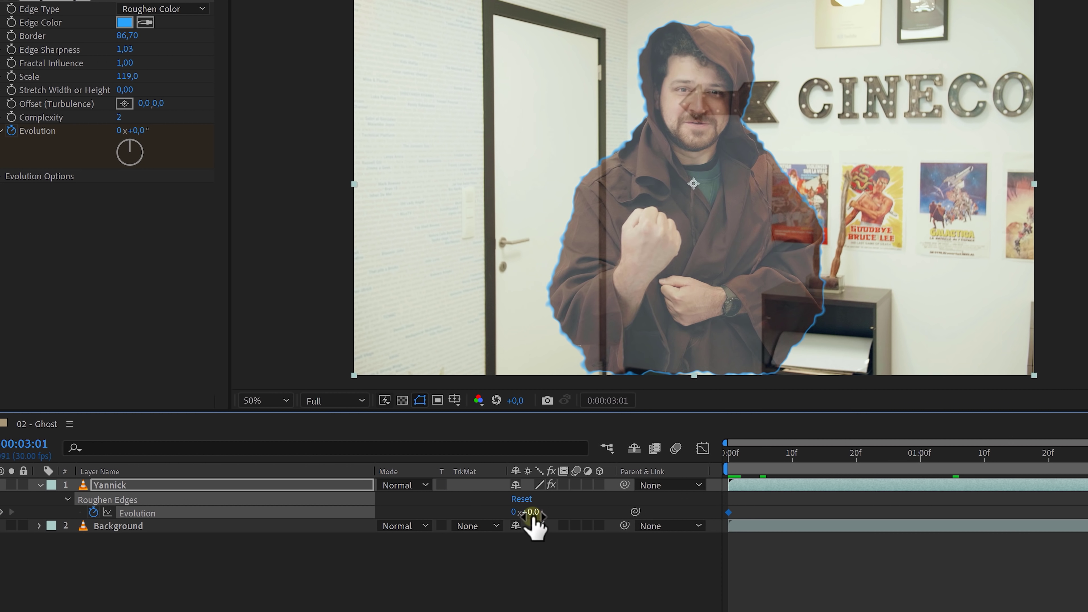
drag(528, 514, 645, 499)
key(space)
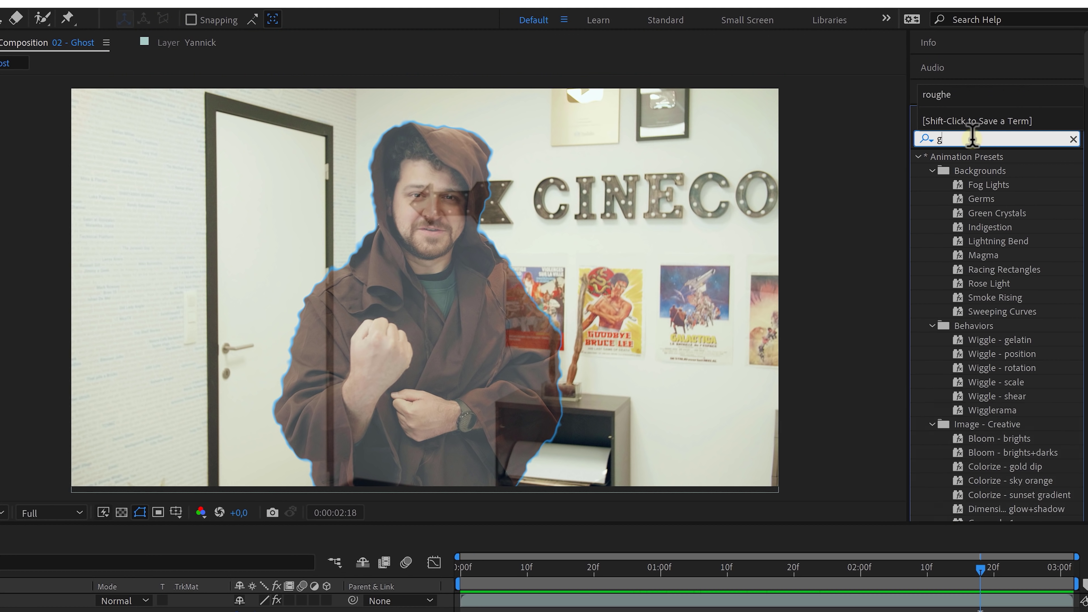
Apply Glow to the ghost layer, based on Alpha Channel, with threshold 77,6 and radius 72,0
text(low)
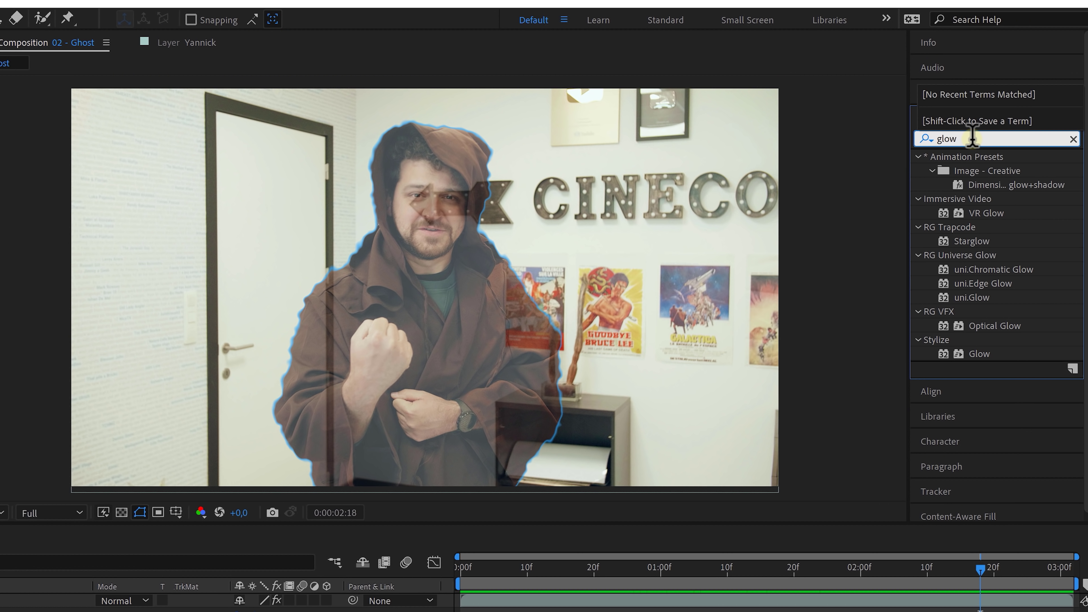
drag(969, 361, 379, 336)
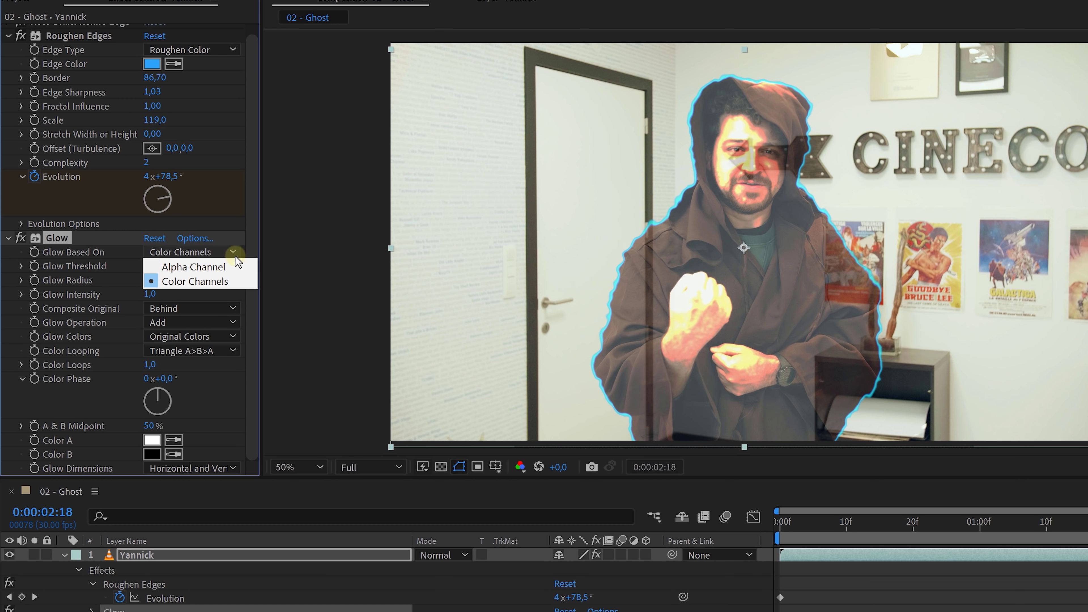
click(242, 268)
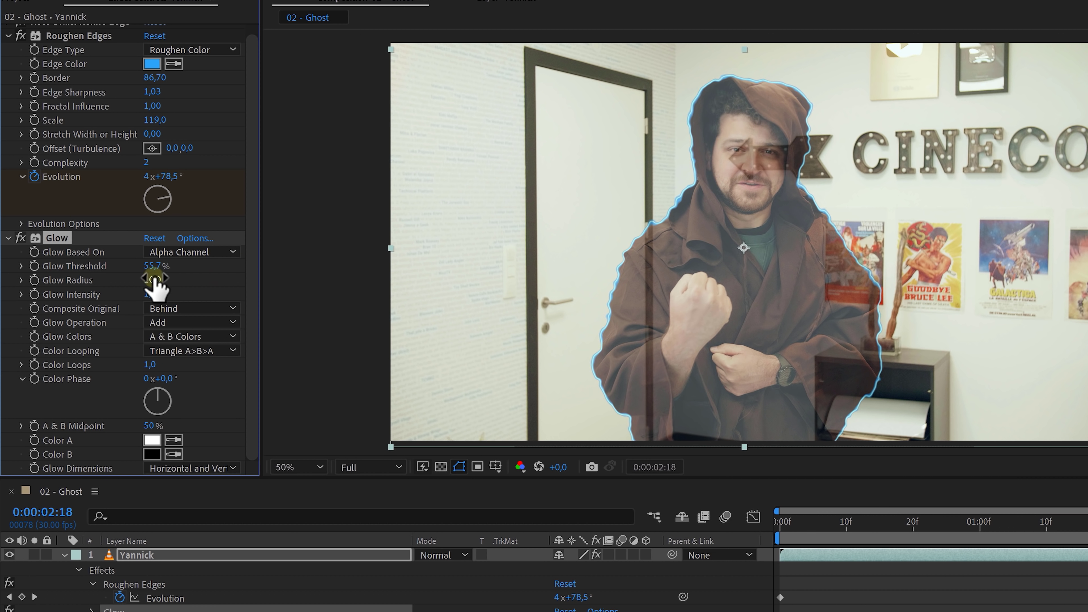
drag(152, 279, 178, 281)
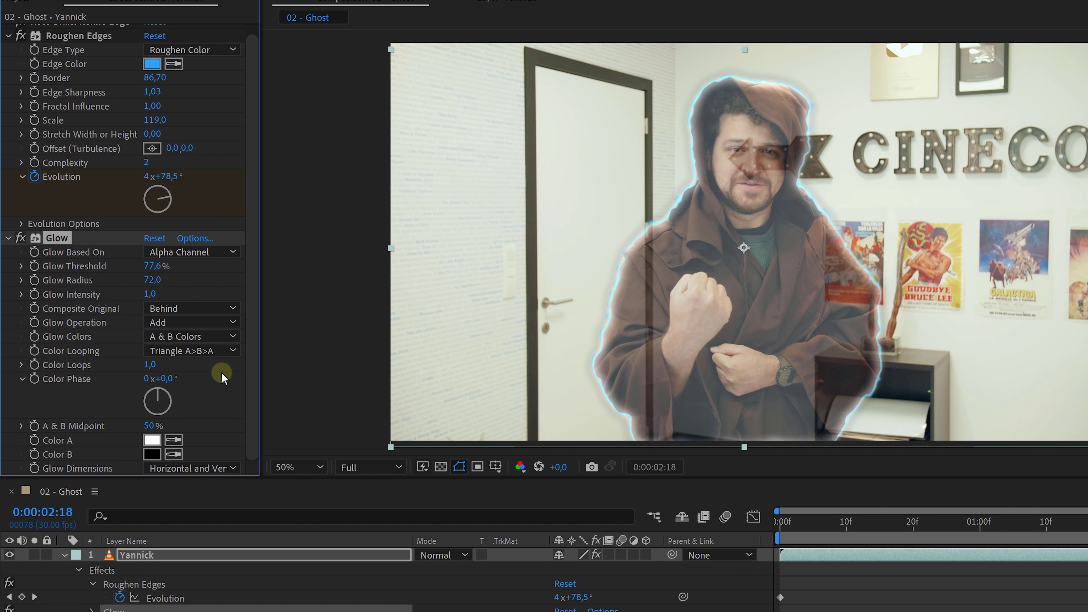
Set the Glow colors: Color B to dark blue and Color A to white
click(153, 454)
click(524, 231)
drag(525, 231, 525, 221)
drag(372, 315, 398, 317)
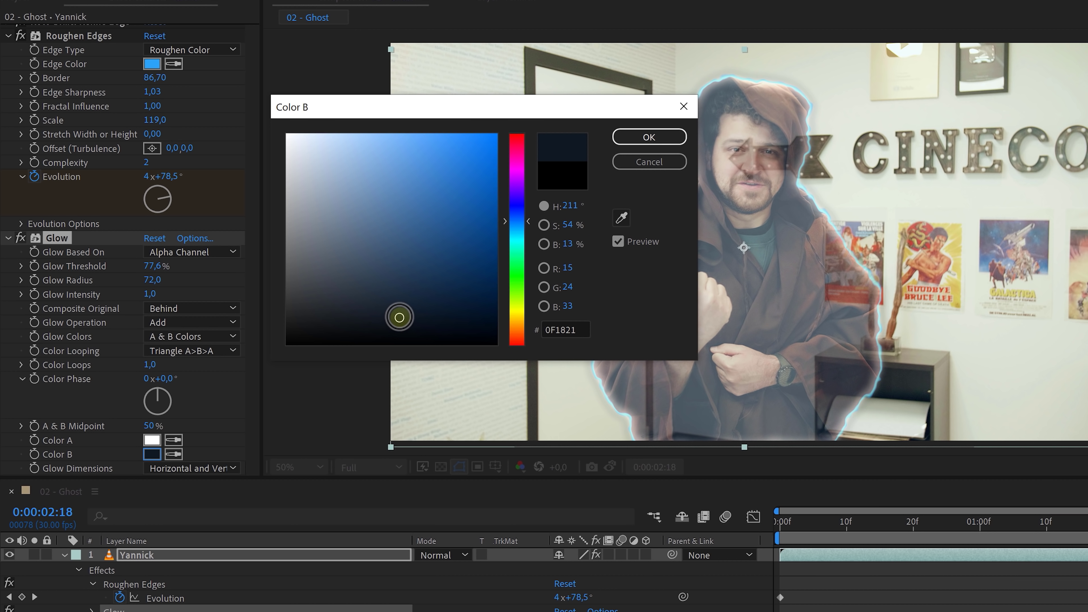
click(629, 138)
click(169, 436)
click(519, 231)
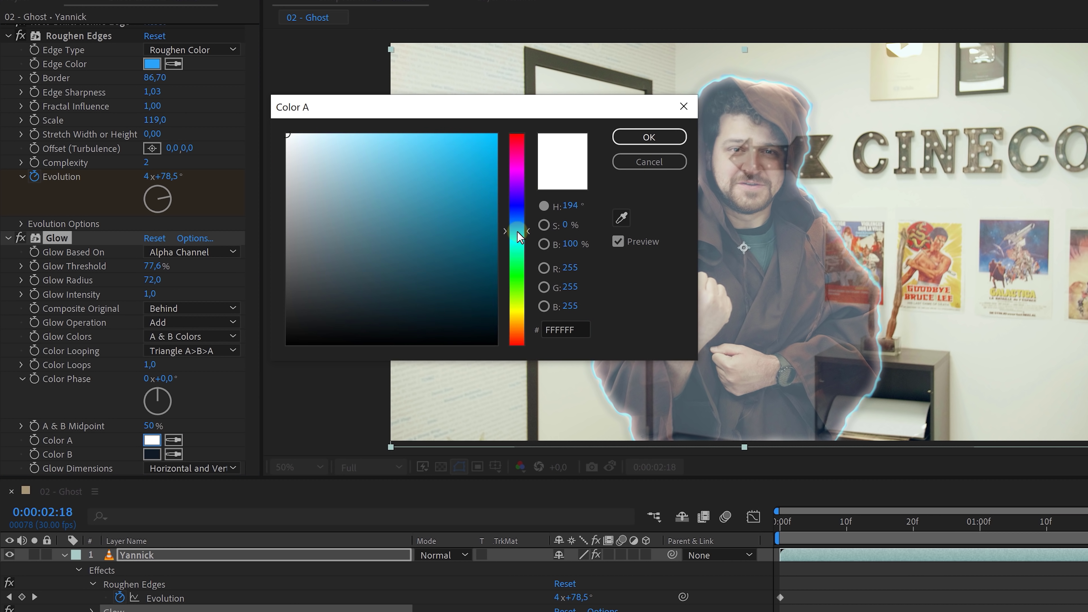
click(649, 137)
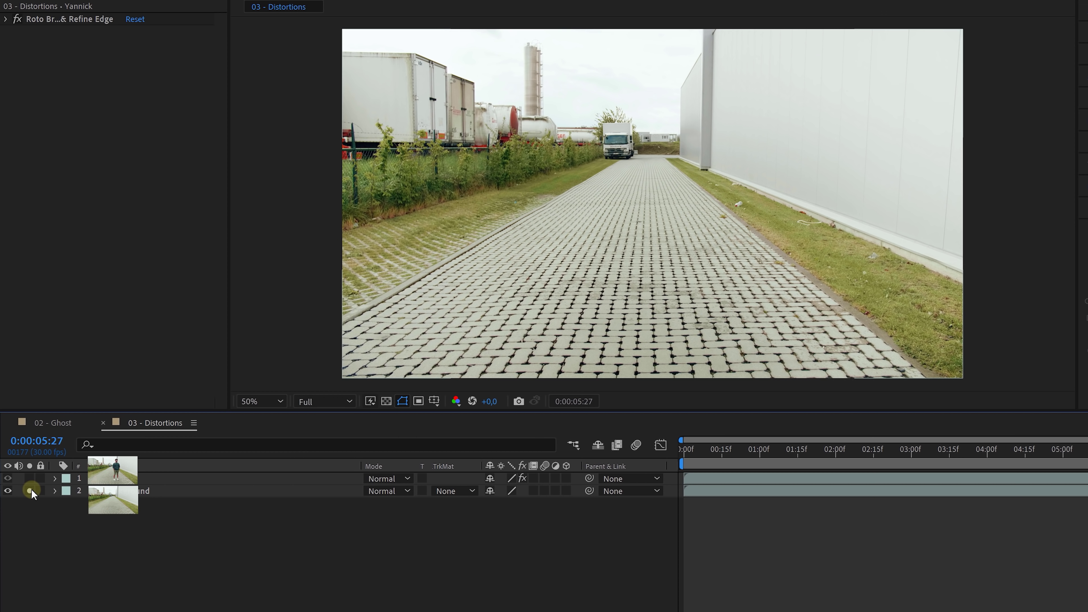
Unsolo both layers so Yannick shows over the background, and expand the Distort effects
click(29, 491)
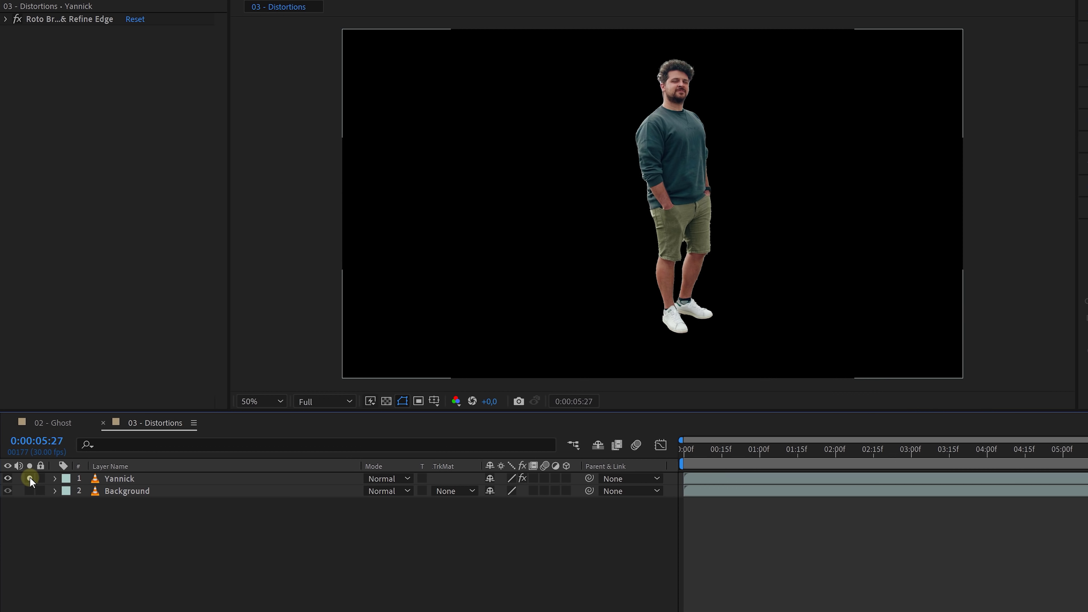
click(30, 478)
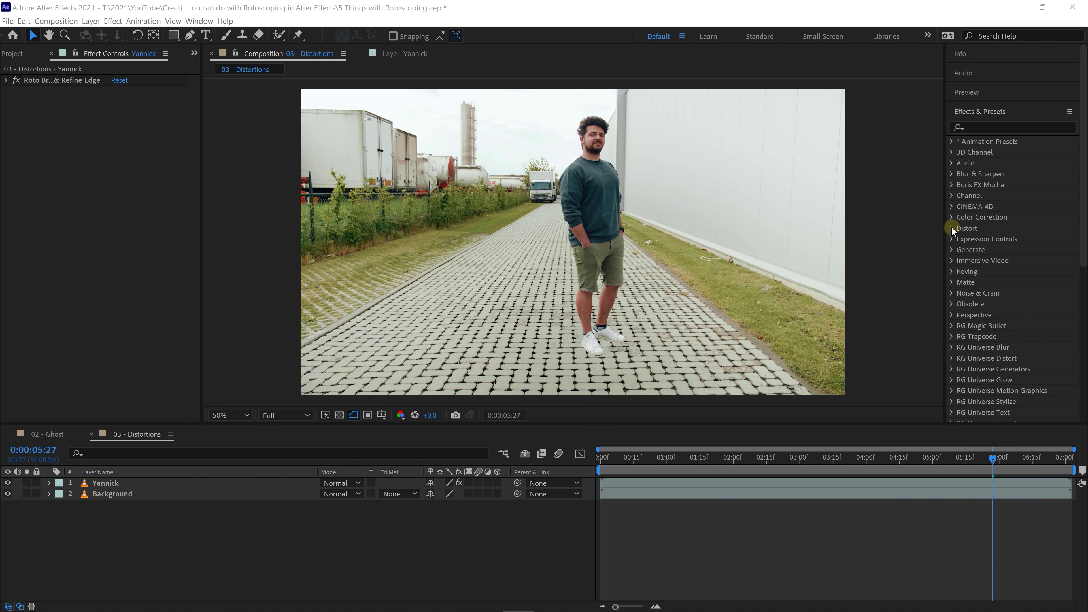
click(952, 227)
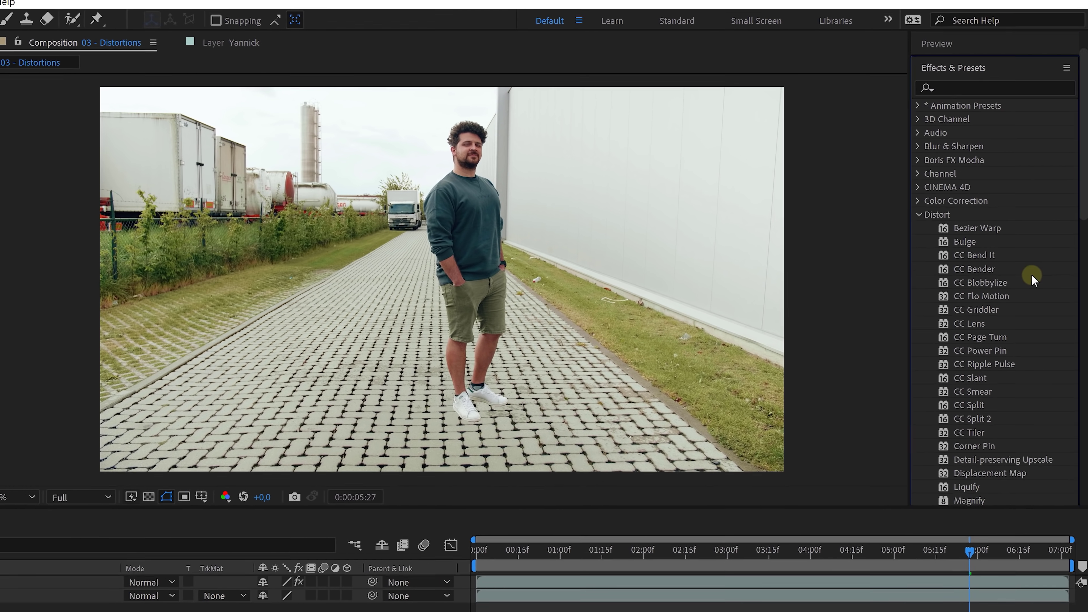
Apply CC Smear from the Distort effects to the Yannick layer
scroll(1041, 239, down, 5)
scroll(1030, 279, down, 3)
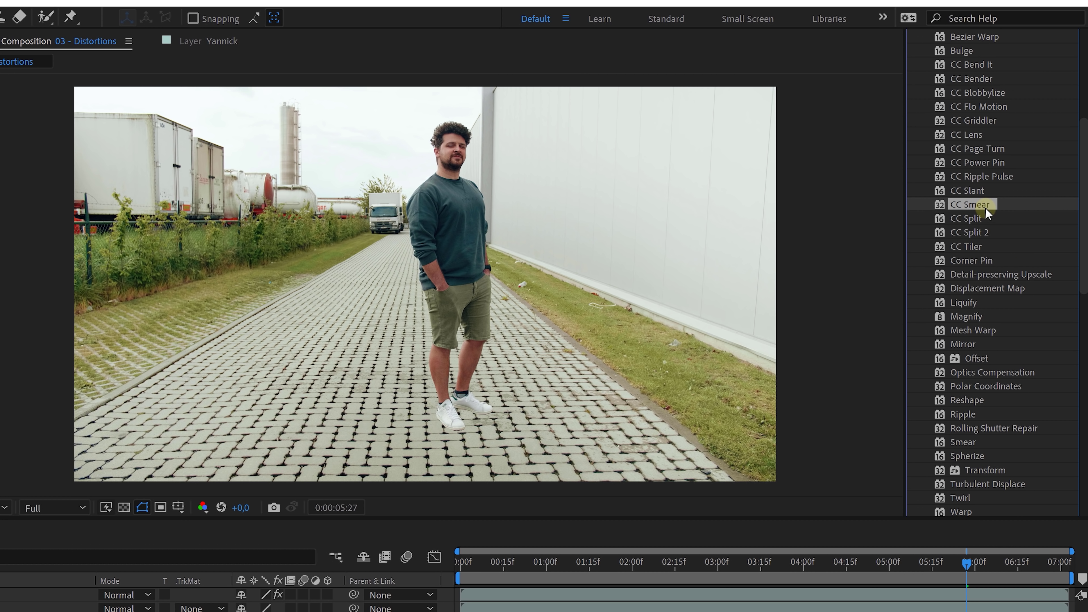
drag(451, 239, 451, 239)
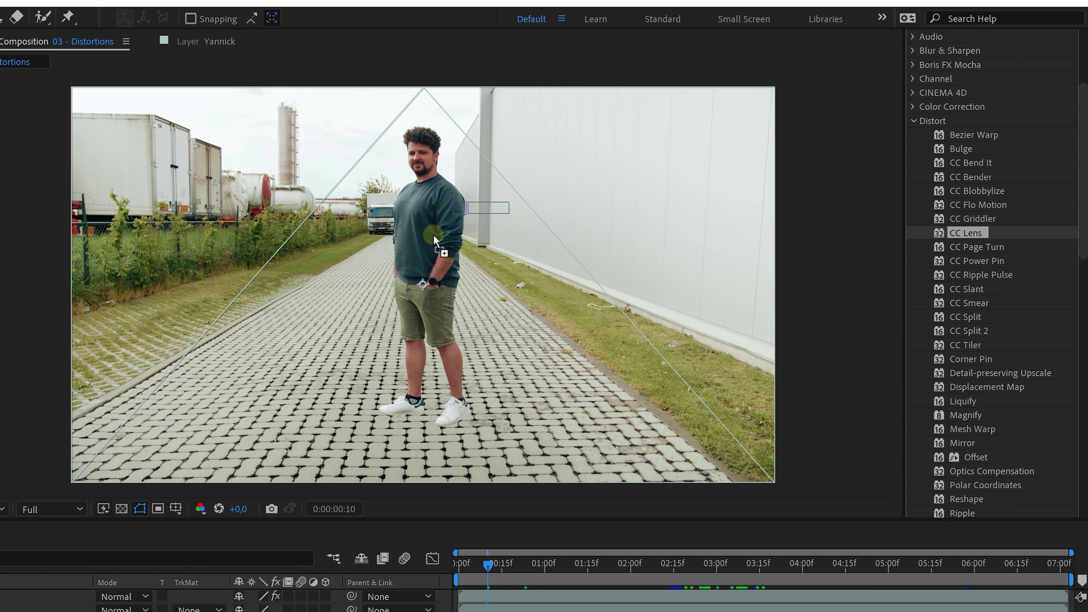
Apply CC Lens to the Yannick layer and set its Convergence to -19,0
drag(434, 239, 434, 239)
drag(150, 131, 59, 140)
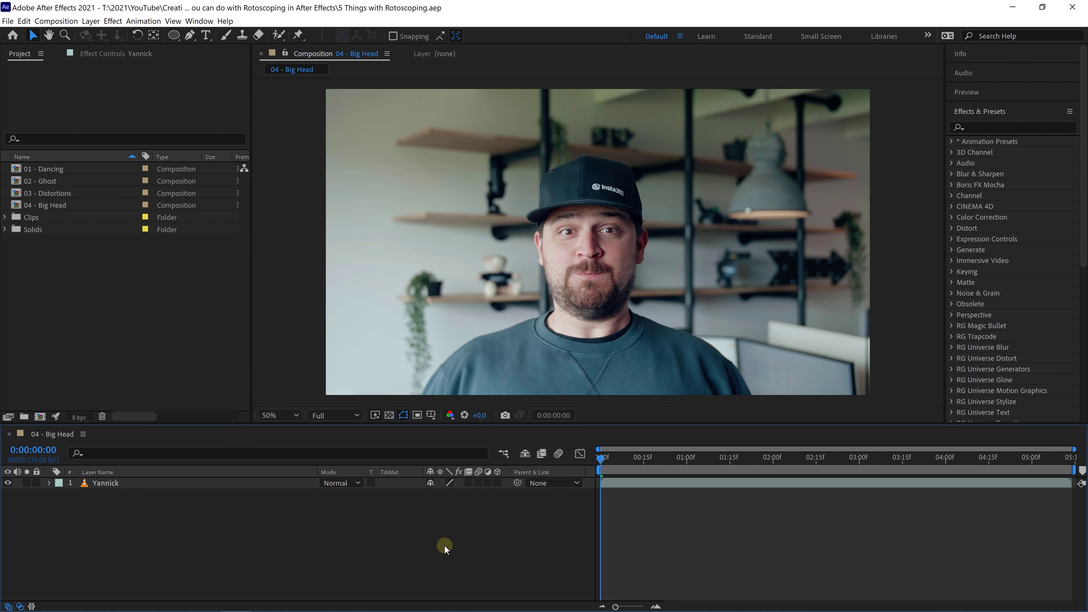
Duplicate the Yannick layer as Yannick - Head and roto-brush the shirt and head
click(161, 483)
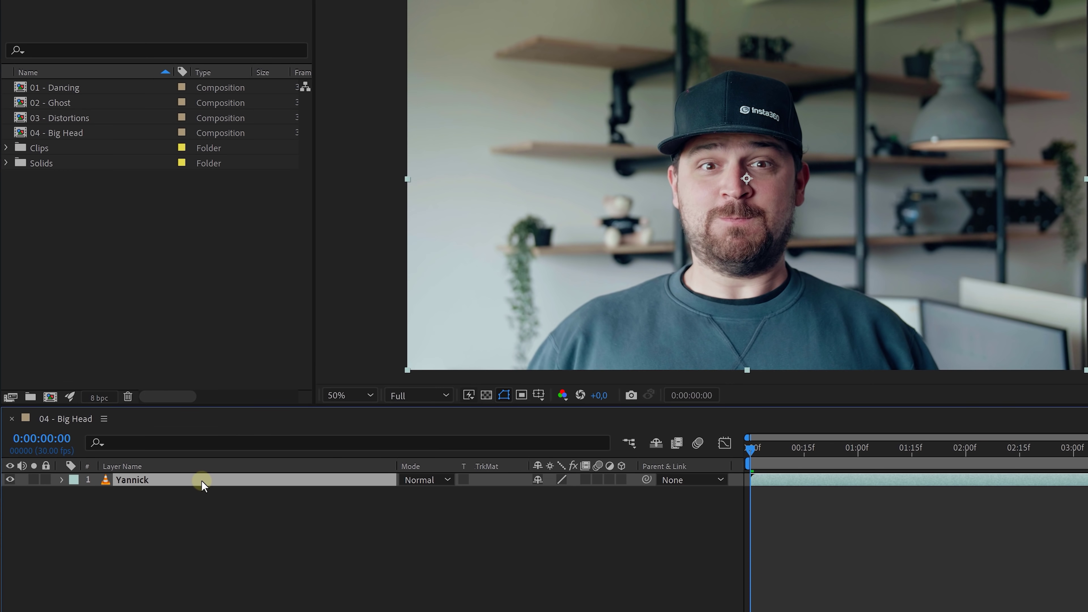
key(ctrl+d)
double_click(196, 480)
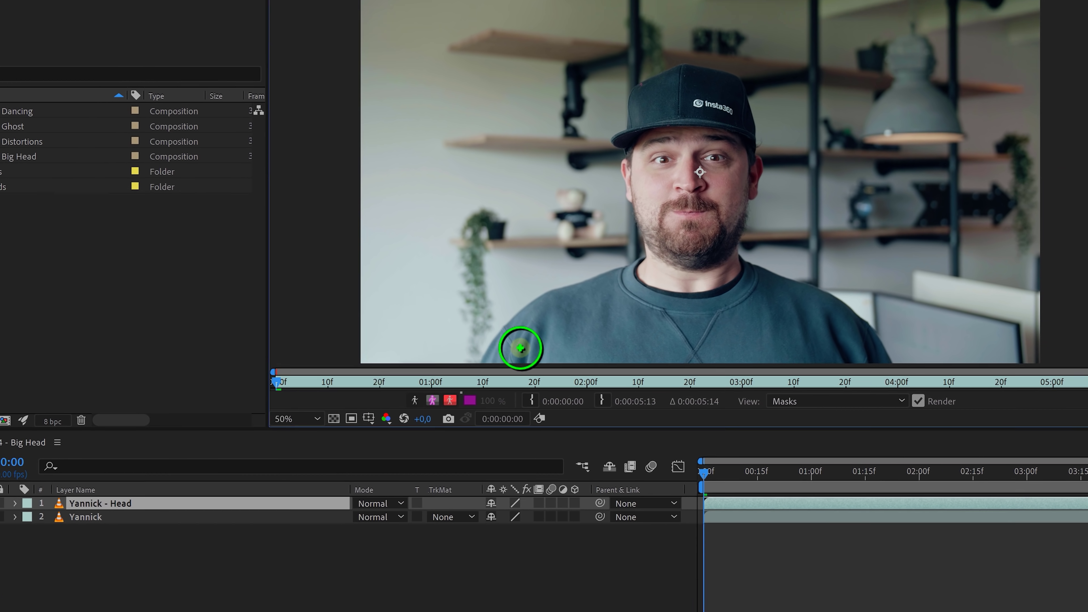
drag(561, 324, 665, 294)
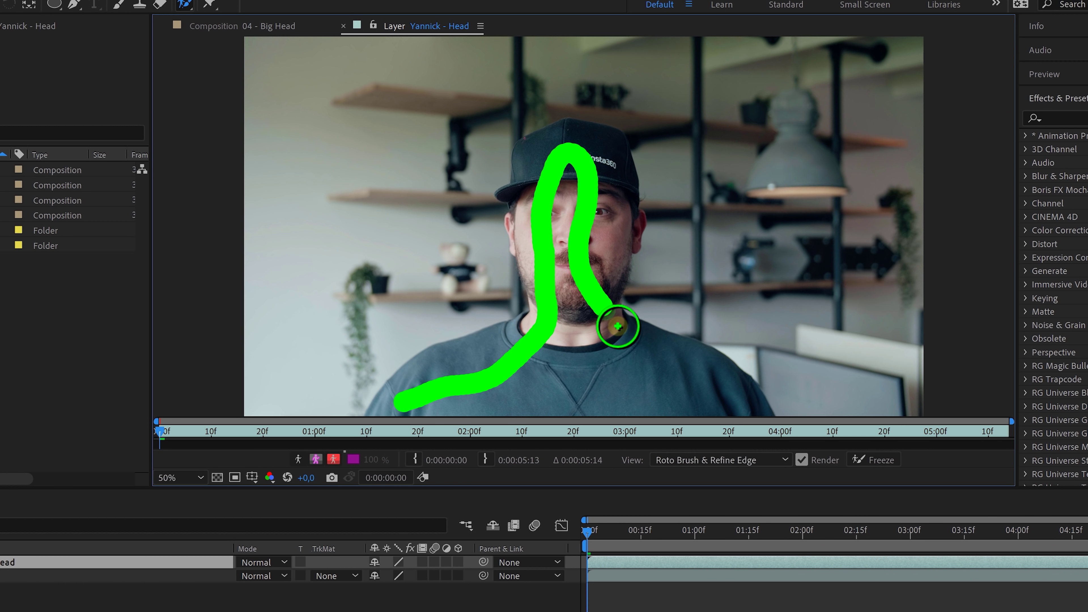
drag(670, 401, 669, 400)
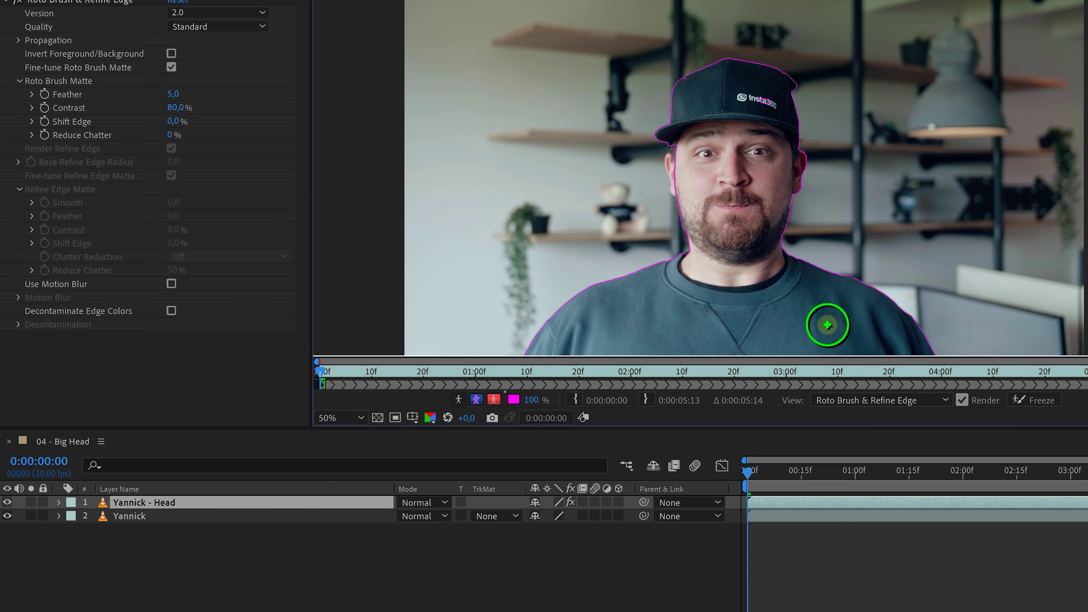
Pre-compose Yannick - Head into Yannick - Head Comp 1, moving all attributes
right_click(185, 499)
click(277, 434)
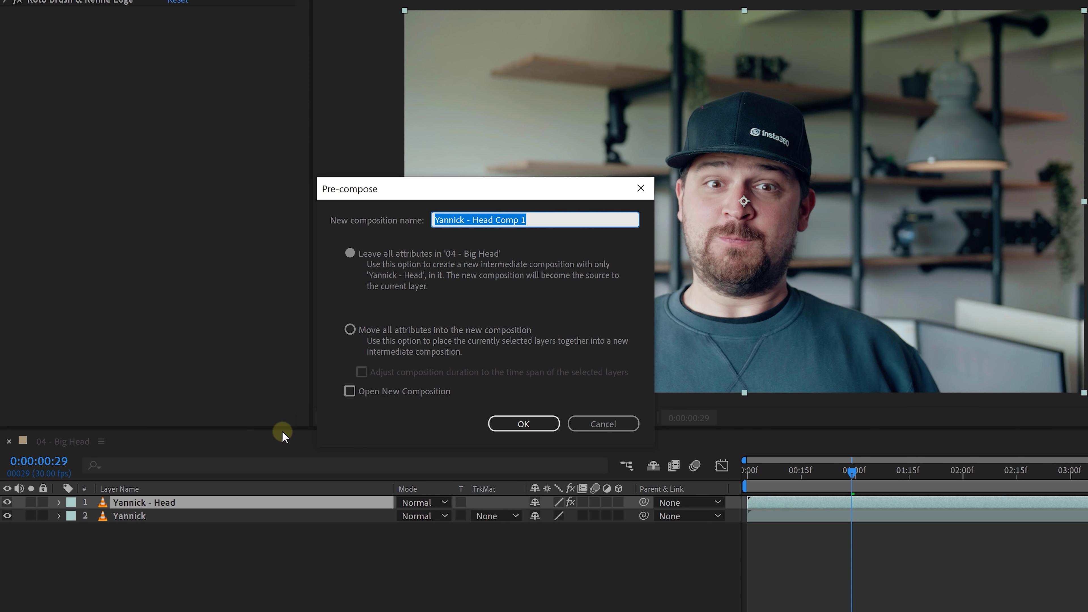
click(351, 329)
click(523, 423)
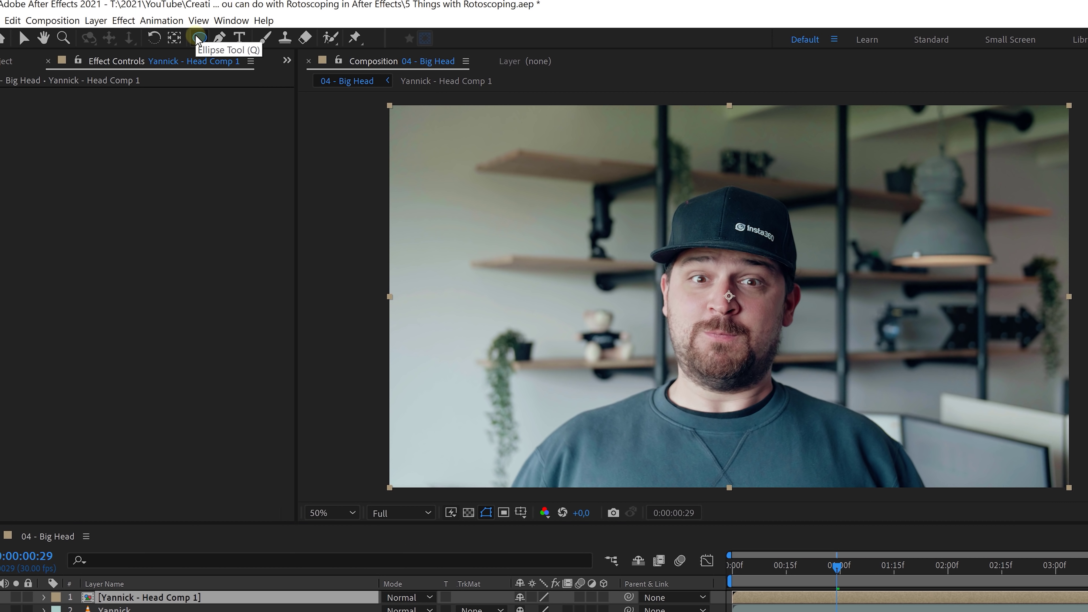
Draw an elliptical mask around the head on Yannick - Head Comp 1 and reveal its feather
drag(551, 103, 630, 158)
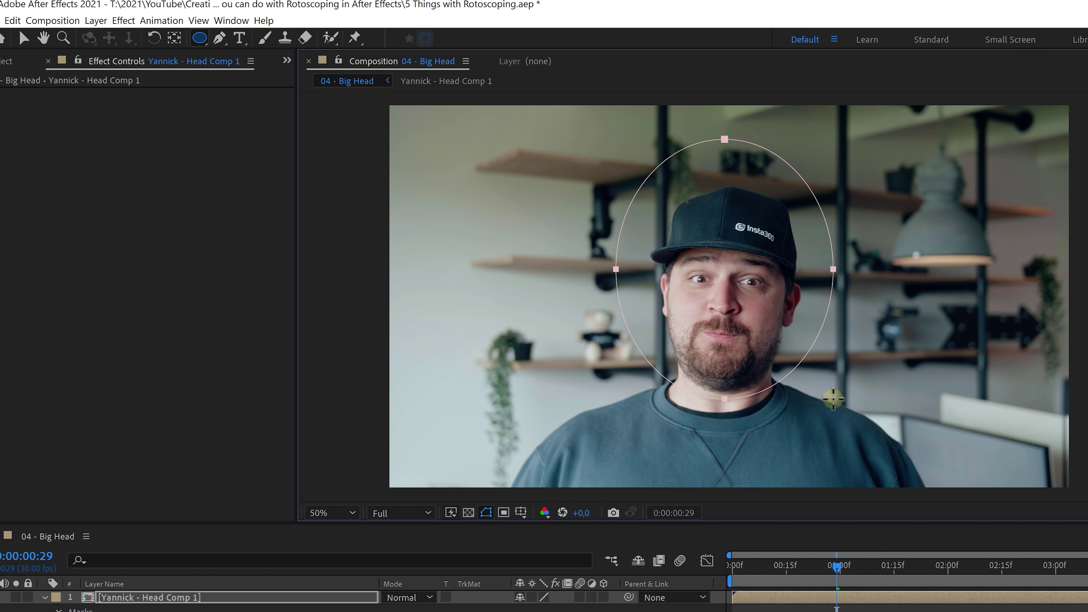
drag(833, 399, 829, 404)
key(f)
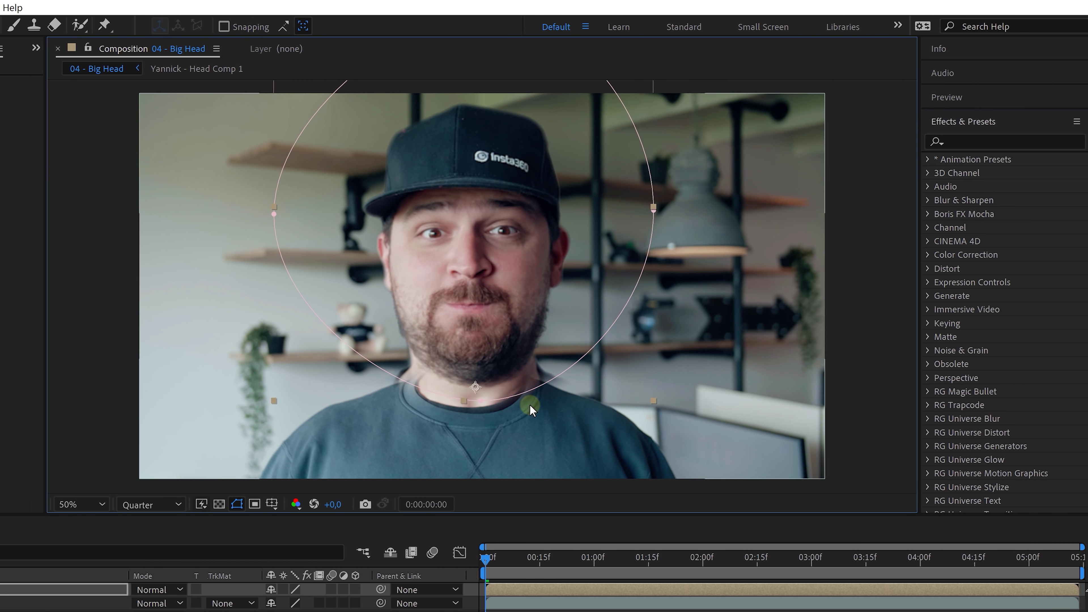
Find the Warp effect and apply it to the masked head layer
click(1037, 142)
text(warp)
drag(956, 286, 470, 247)
Set Warp to FishEye style with Bend 15 and Vertical Distortion -61
click(51, 123)
text(0)
key(Return)
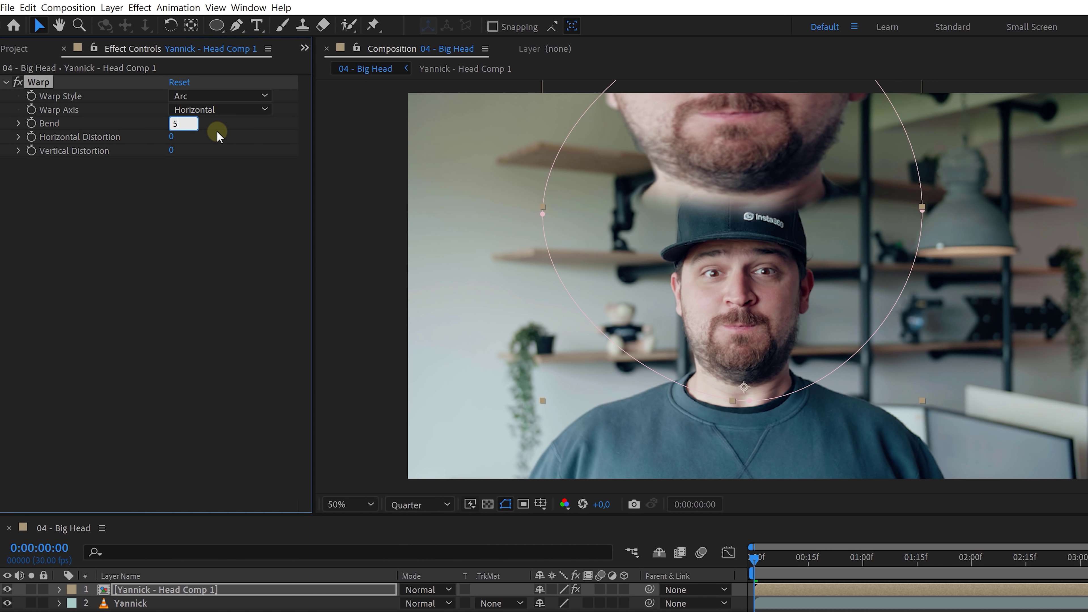
drag(171, 150, 127, 153)
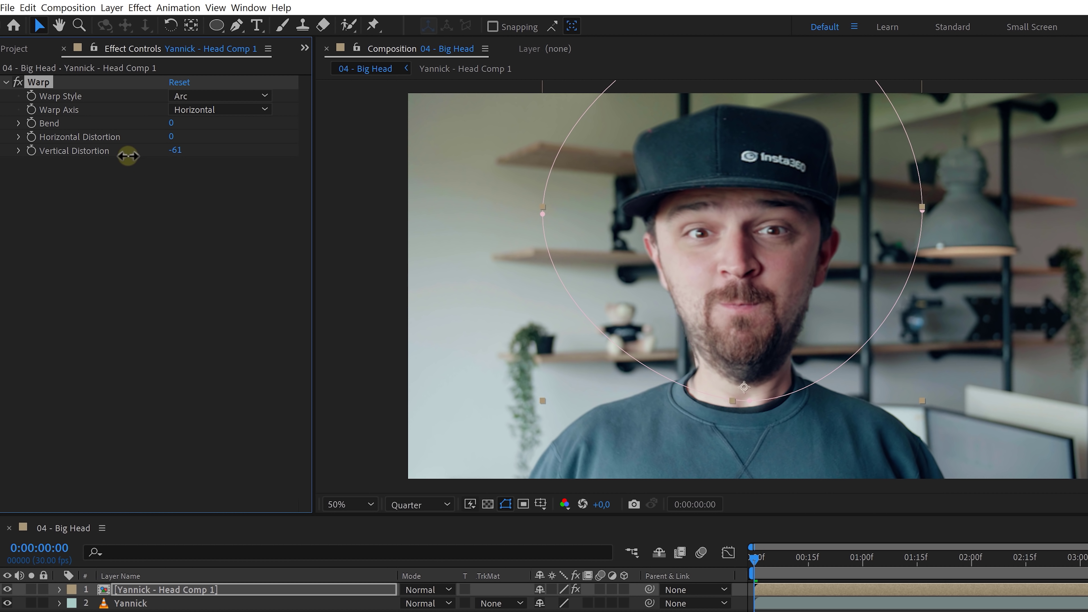
click(253, 98)
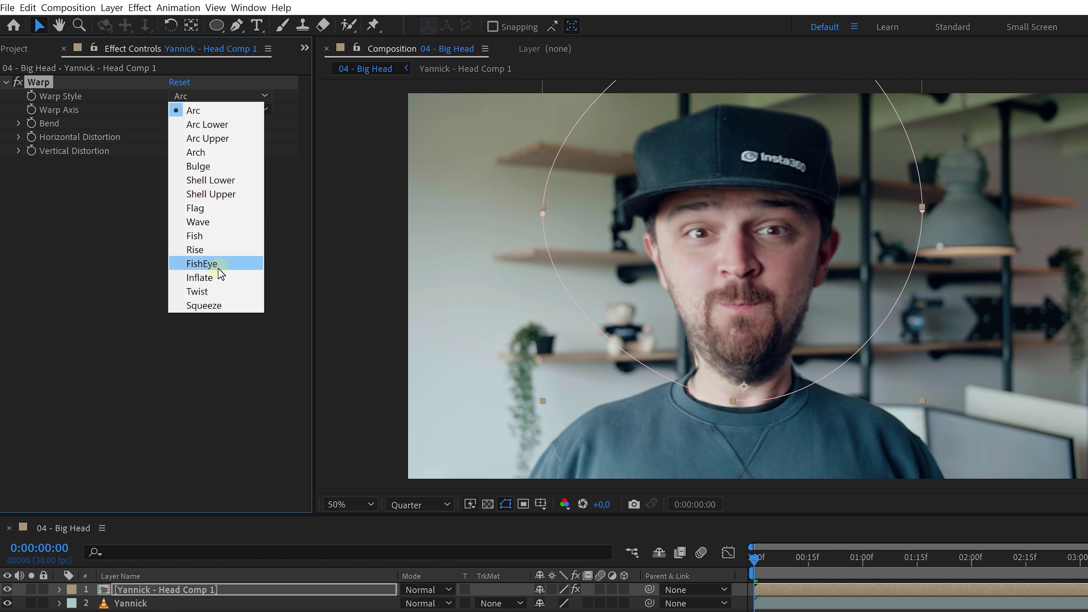
click(228, 264)
drag(174, 124, 299, 128)
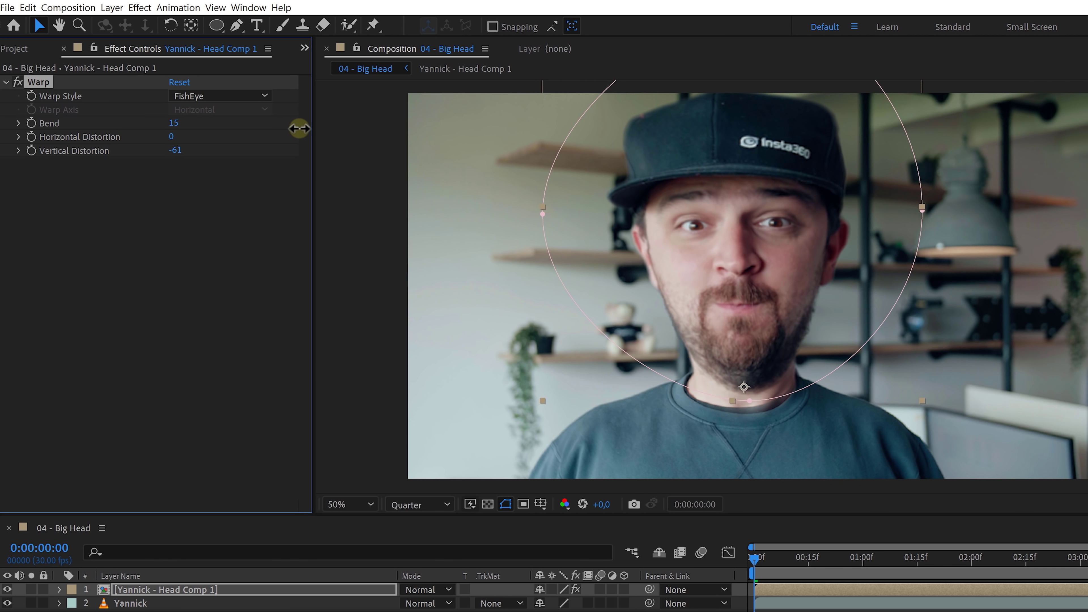